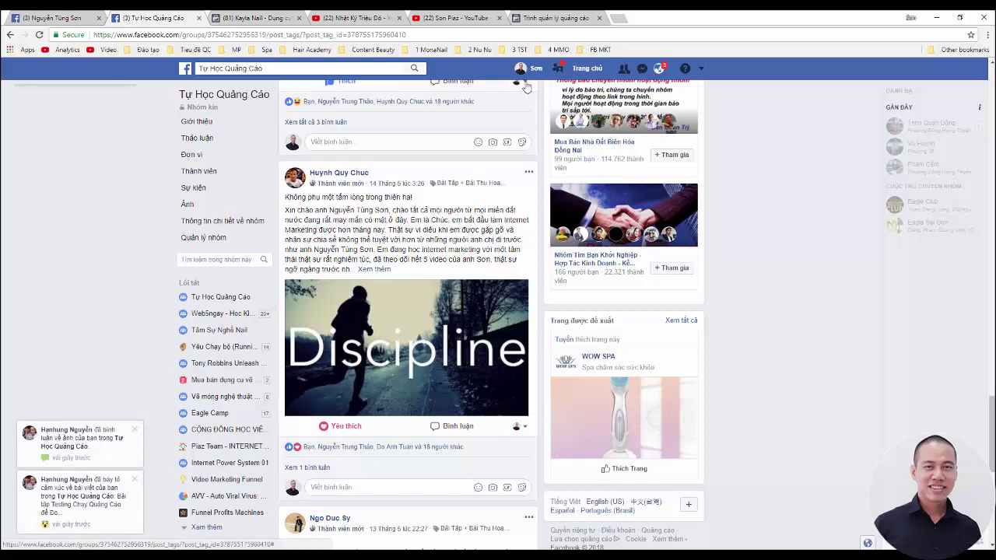
Switch to the Ads Manager page and look through the campaigns with the default Hiệu quả column preset
{"action": "left_click", "coordinate": [544, 17]}
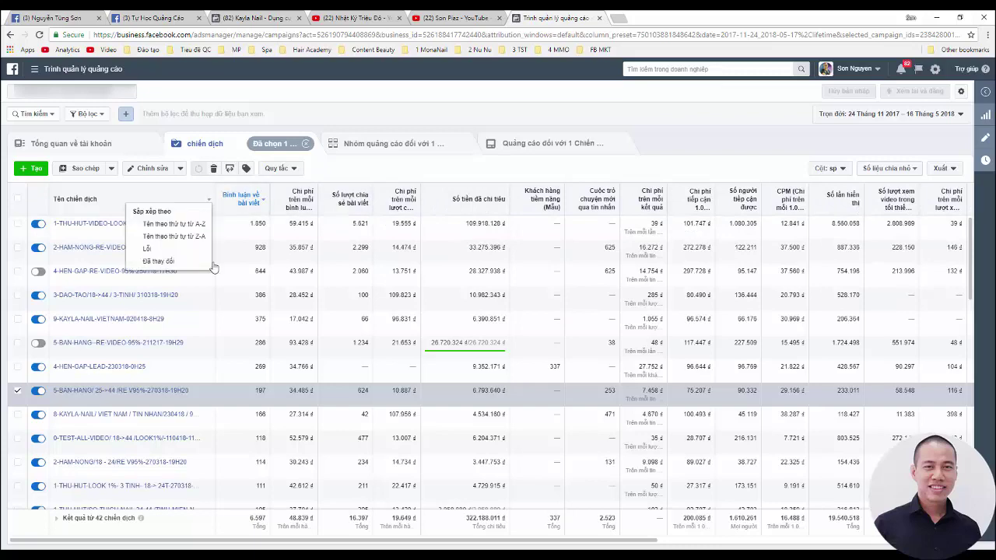
{"action": "left_click", "coordinate": [829, 168]}
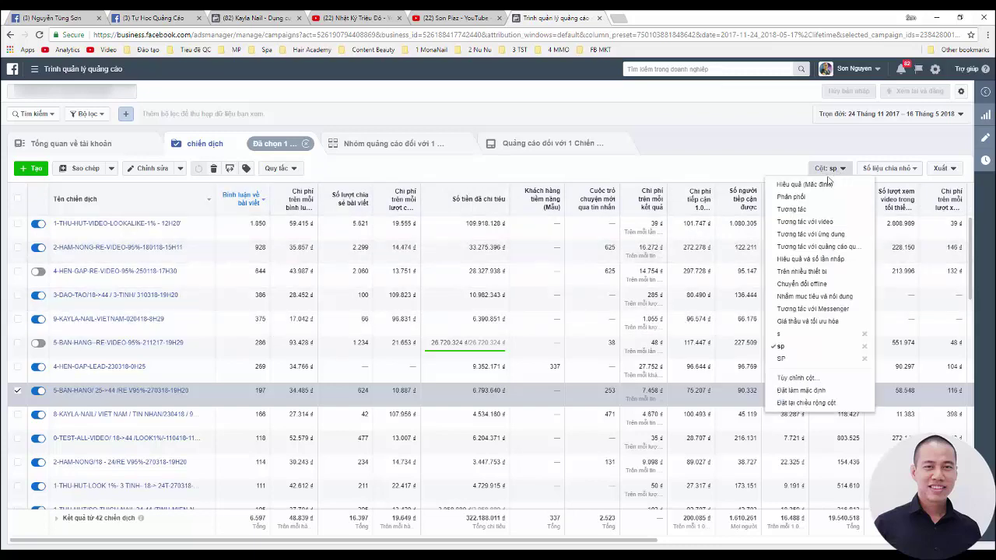
{"action": "left_click", "coordinate": [799, 184]}
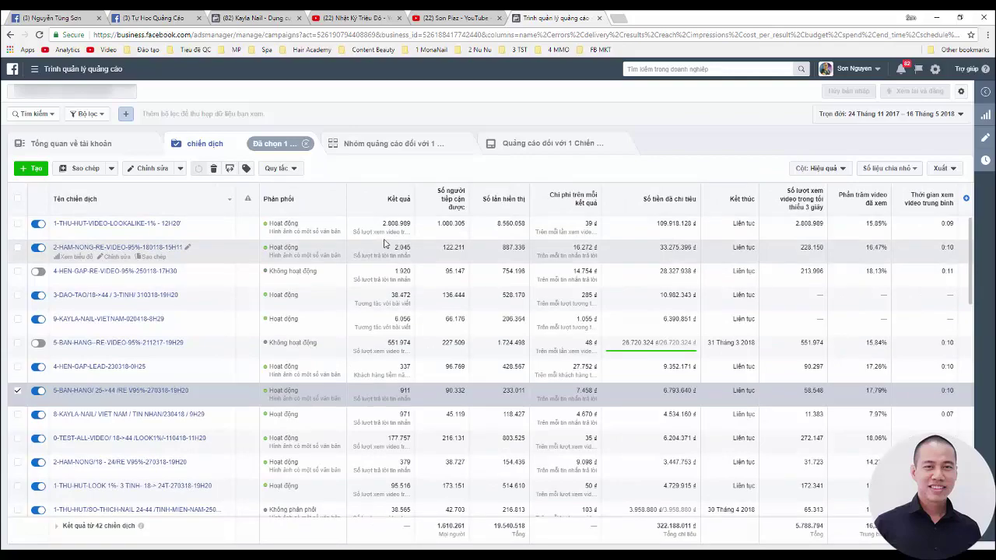
{"action": "scroll", "coordinate": [530, 410], "scroll_direction": "down", "scroll_amount": 3}
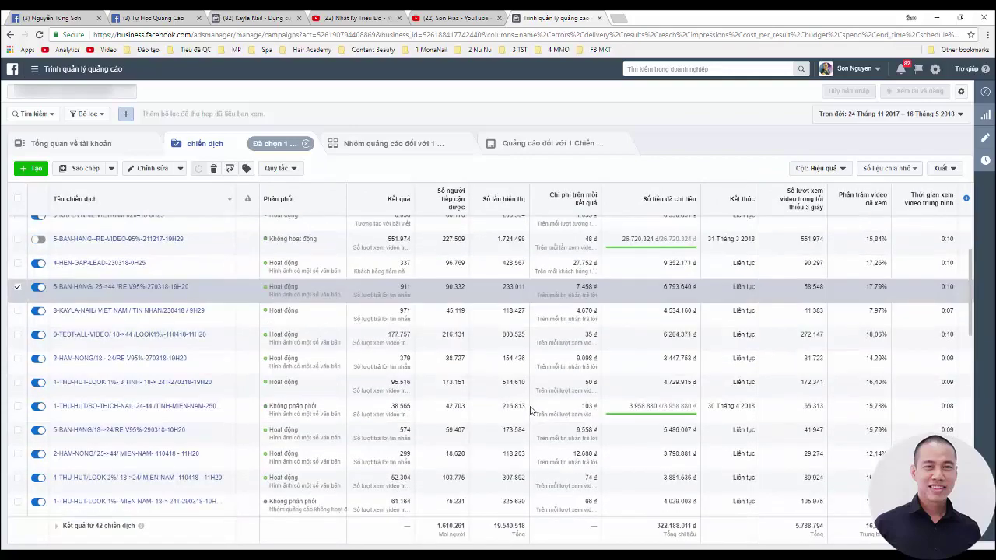
{"action": "scroll", "coordinate": [531, 410], "scroll_direction": "down", "scroll_amount": 5}
{"action": "scroll", "coordinate": [530, 405], "scroll_direction": "up", "scroll_amount": 10}
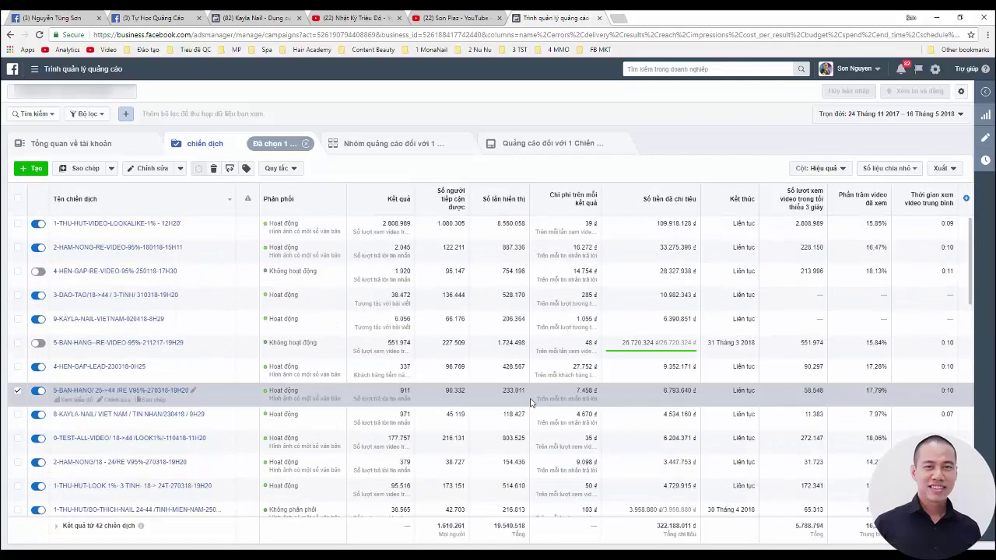
Apply the saved lowercase sp column preset to the campaign table and open its column customization
{"action": "left_click", "coordinate": [818, 169]}
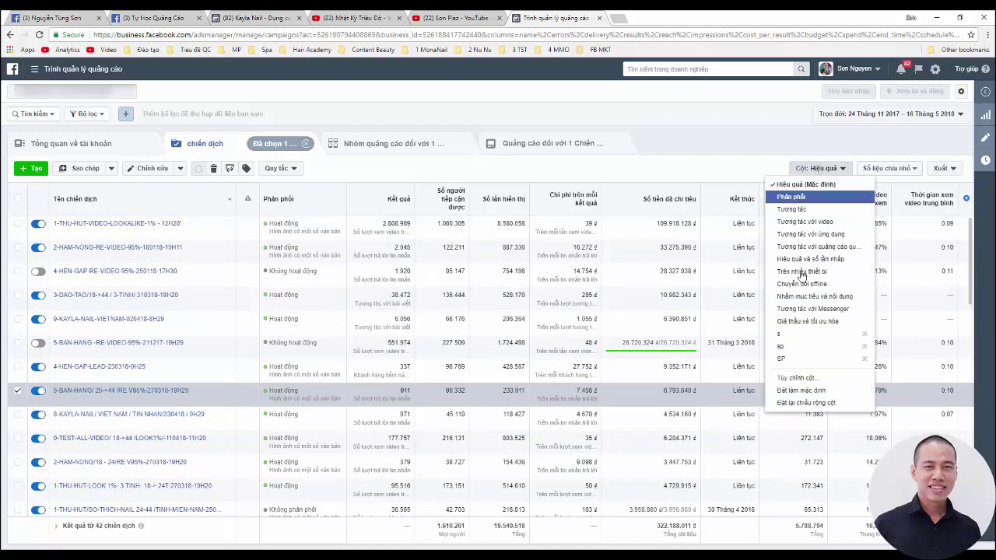
{"action": "left_click", "coordinate": [782, 348]}
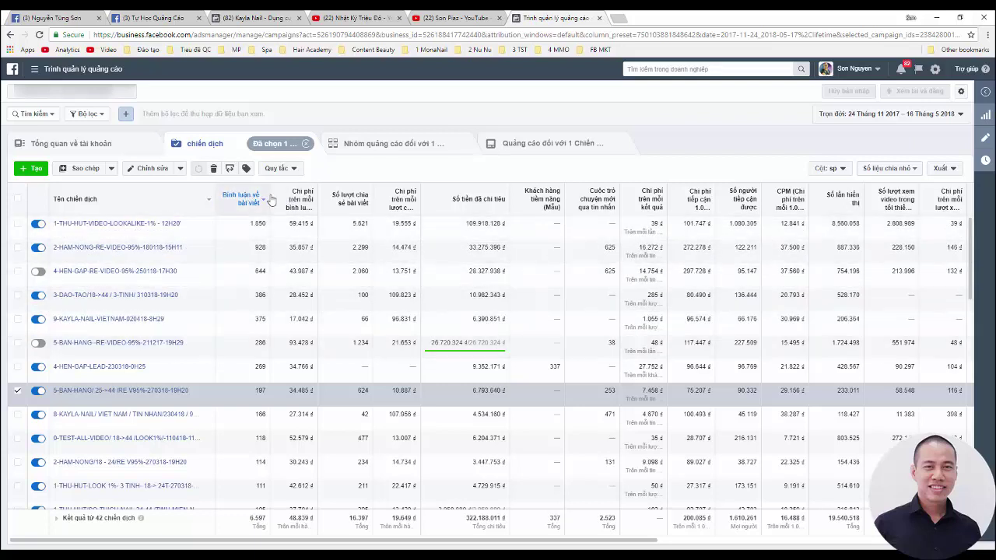
{"action": "left_click", "coordinate": [840, 169]}
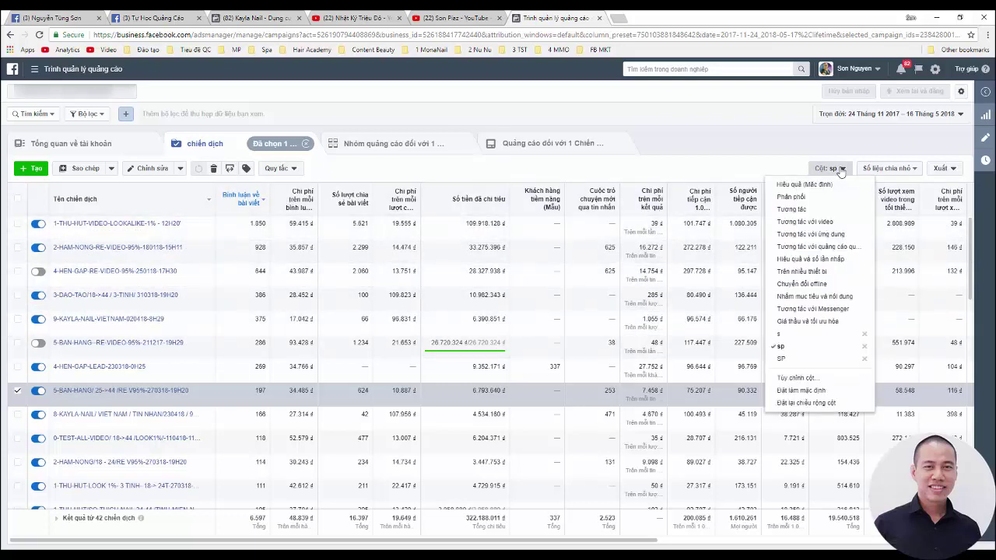
{"action": "left_click", "coordinate": [799, 378]}
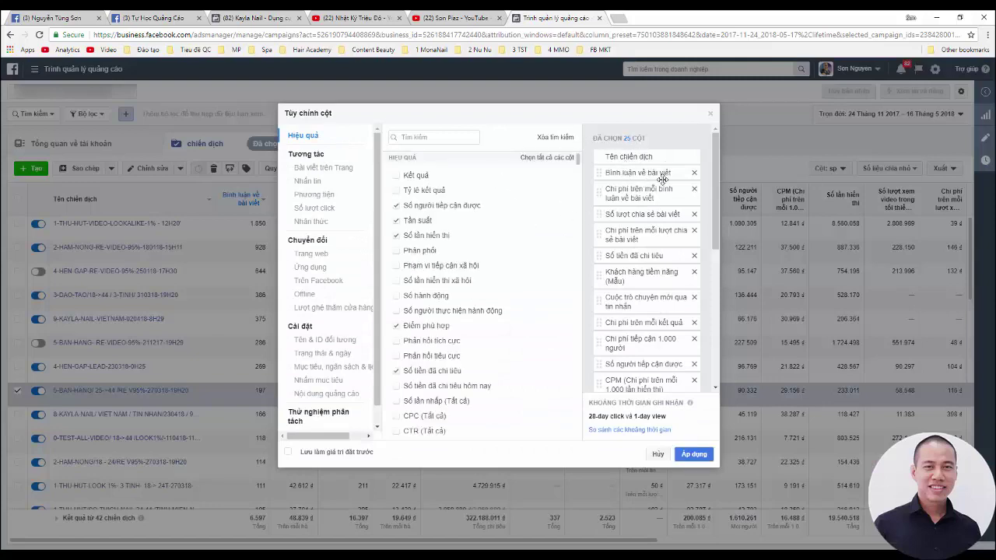
Review the preset's selected columns and search the available columns for "bình luận"
{"action": "left_click_drag", "start_coordinate": [661, 179], "coordinate": [691, 162]}
{"action": "scroll", "coordinate": [696, 308], "scroll_direction": "down", "scroll_amount": 2}
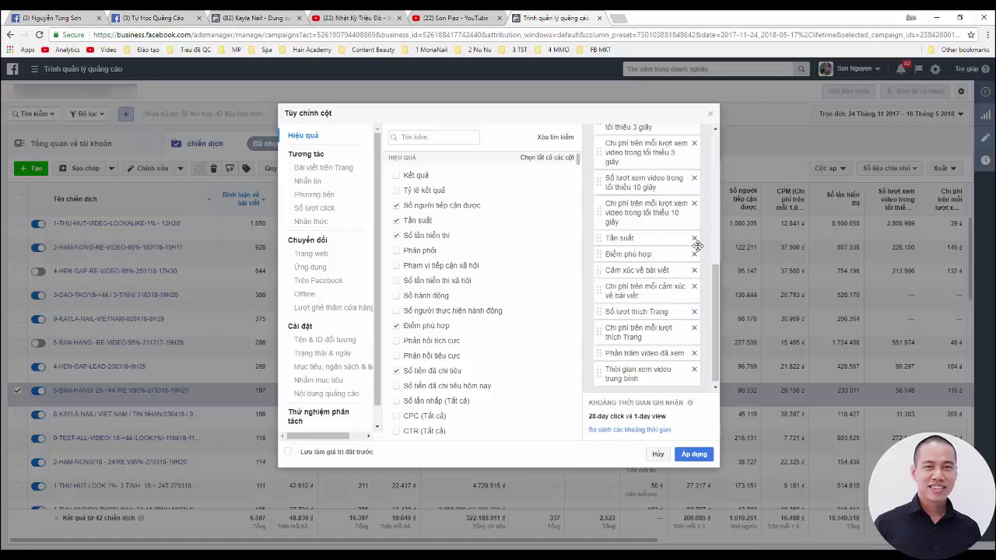
{"action": "scroll", "coordinate": [691, 233], "scroll_direction": "up", "scroll_amount": 2}
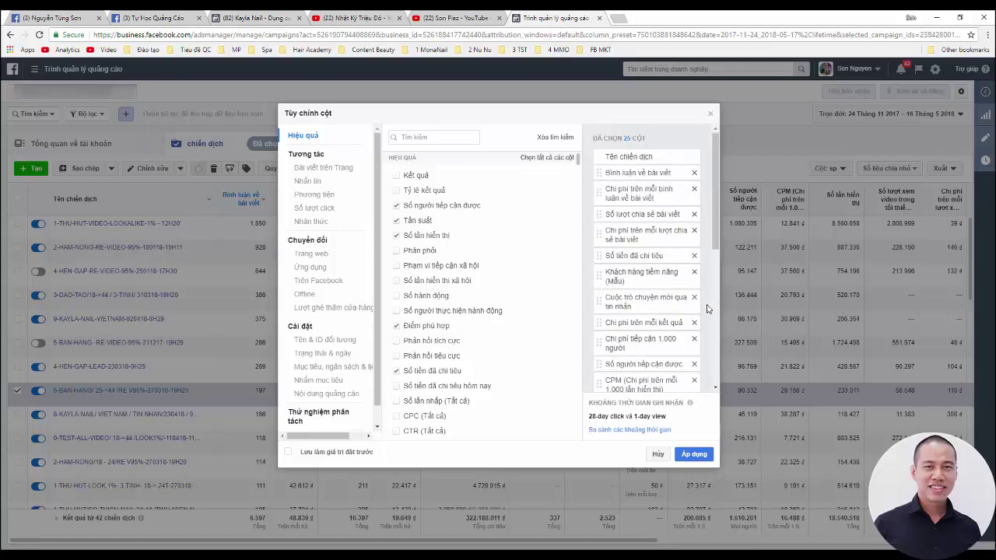
{"action": "scroll", "coordinate": [706, 311], "scroll_direction": "down", "scroll_amount": 5}
{"action": "left_click", "coordinate": [429, 137]}
{"action": "type", "text": "bình luận"}
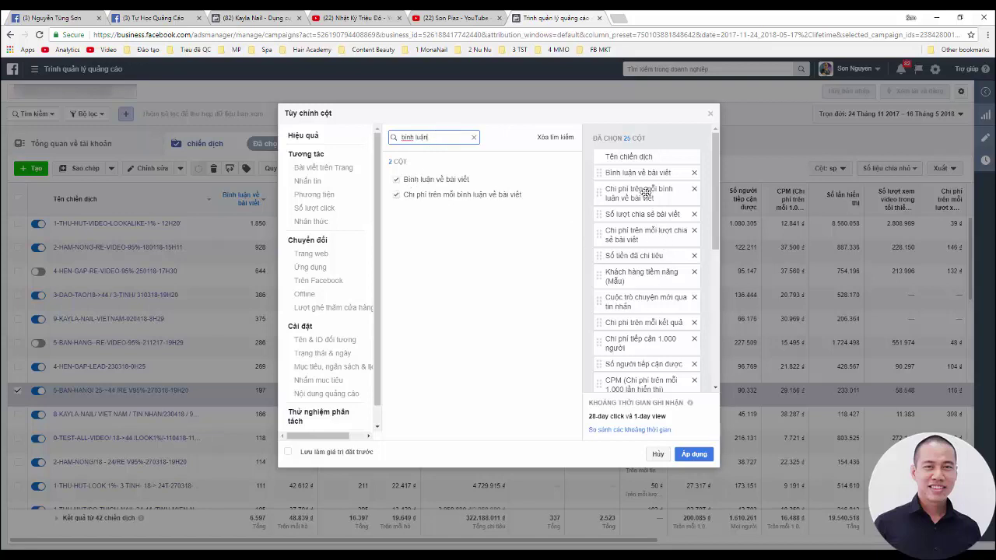
Capture the first part of the selected-columns list with Snipping Tool and save it over the existing Capture.PNG
{"action": "mouse_move", "coordinate": [644, 192]}
{"action": "left_mouse_down"}
{"action": "mouse_move", "coordinate": [644, 163]}
{"action": "mouse_move", "coordinate": [644, 204]}
{"action": "mouse_move", "coordinate": [639, 178]}
{"action": "mouse_move", "coordinate": [638, 189]}
{"action": "left_mouse_up"}
{"action": "scroll", "coordinate": [716, 165], "scroll_direction": "down", "scroll_amount": 1}
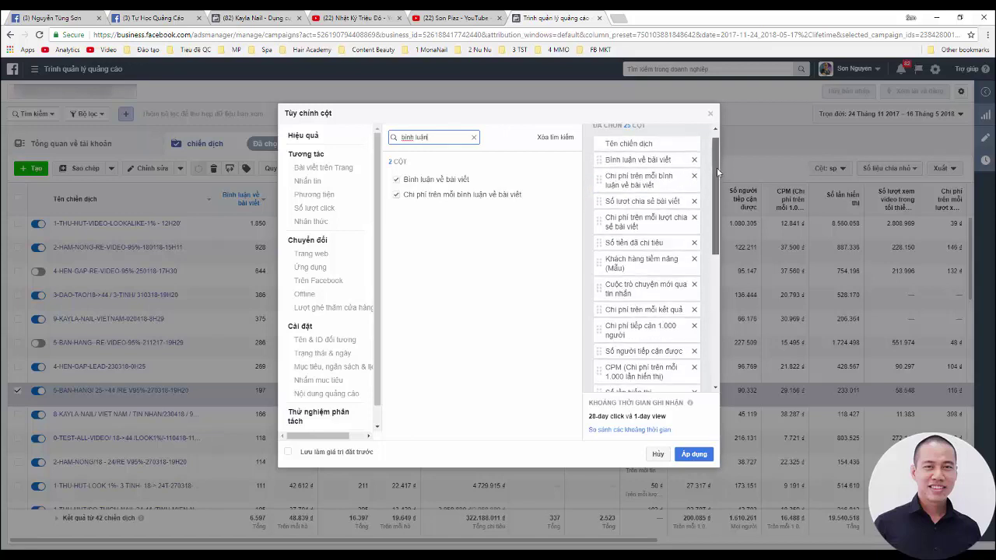
{"action": "scroll", "coordinate": [717, 171], "scroll_direction": "down", "scroll_amount": 2}
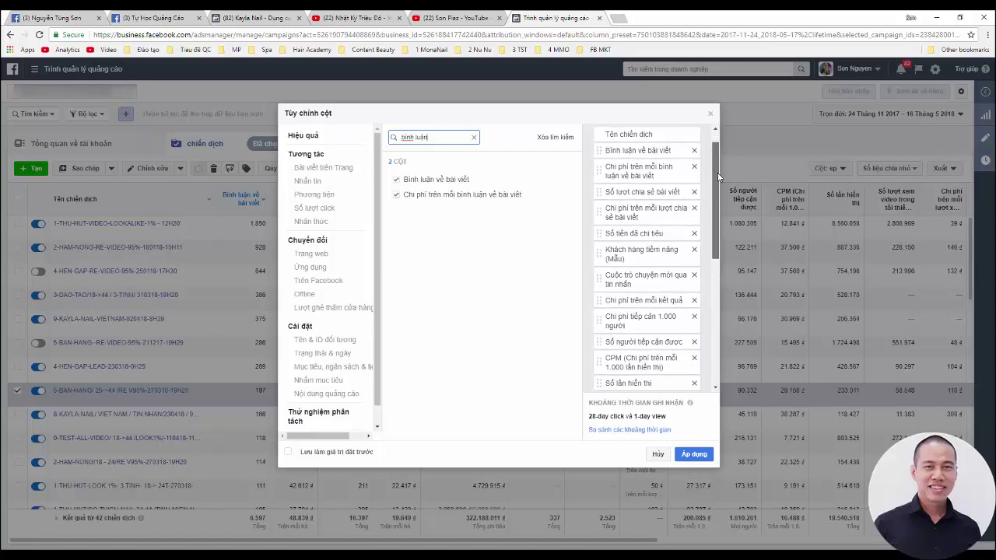
{"action": "key", "text": "alt+Tab"}
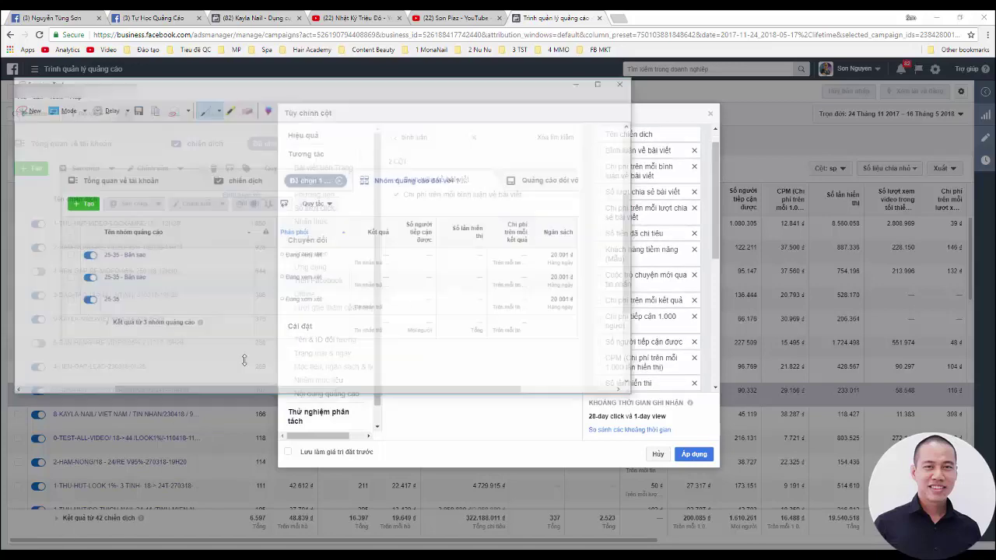
{"action": "left_click", "coordinate": [22, 69]}
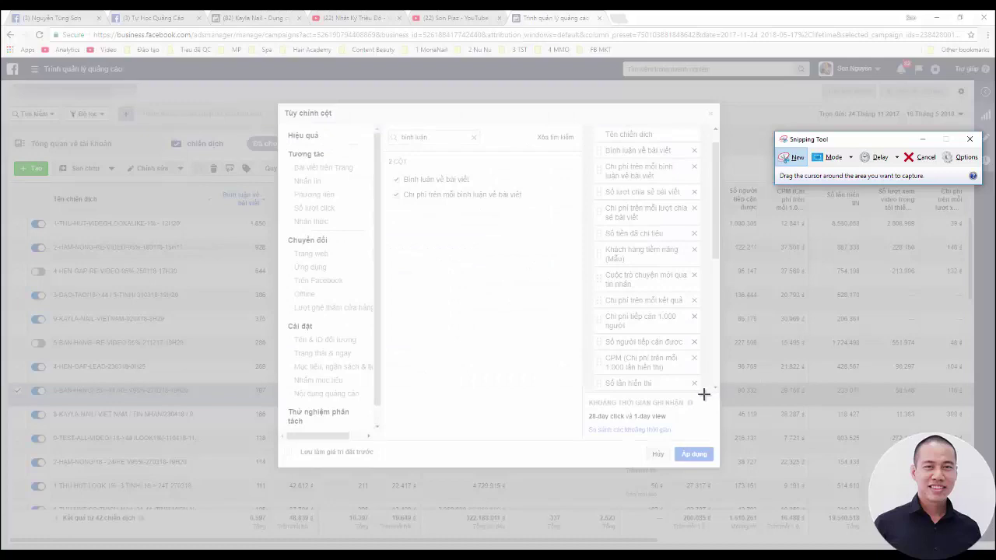
{"action": "left_click_drag", "start_coordinate": [703, 394], "coordinate": [591, 122]}
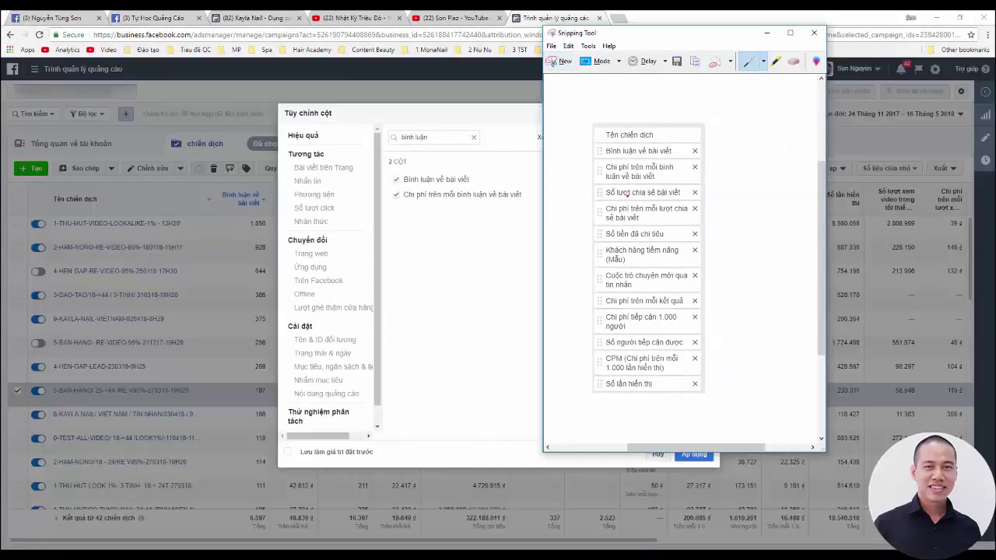
{"action": "left_click", "coordinate": [676, 62]}
{"action": "left_click", "coordinate": [953, 315]}
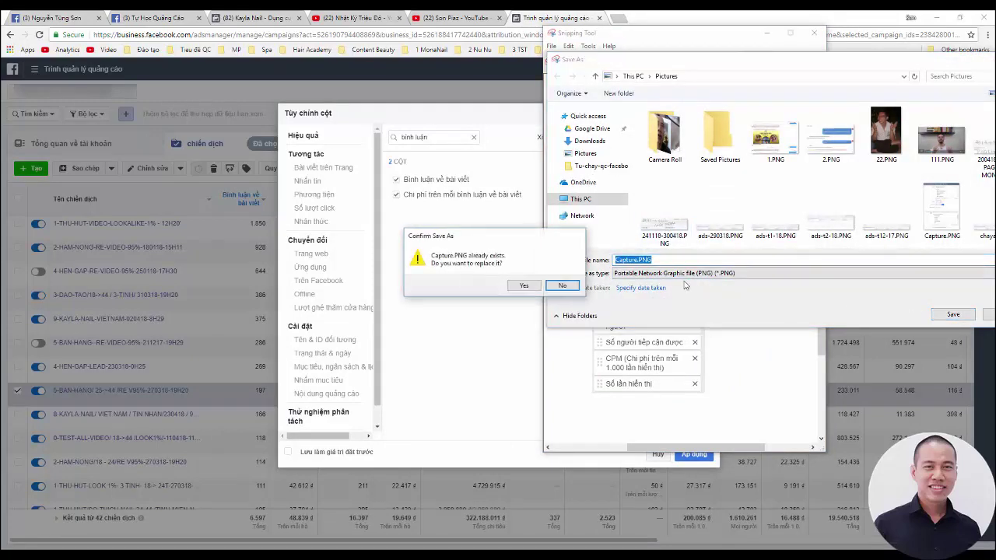
{"action": "left_click", "coordinate": [532, 288]}
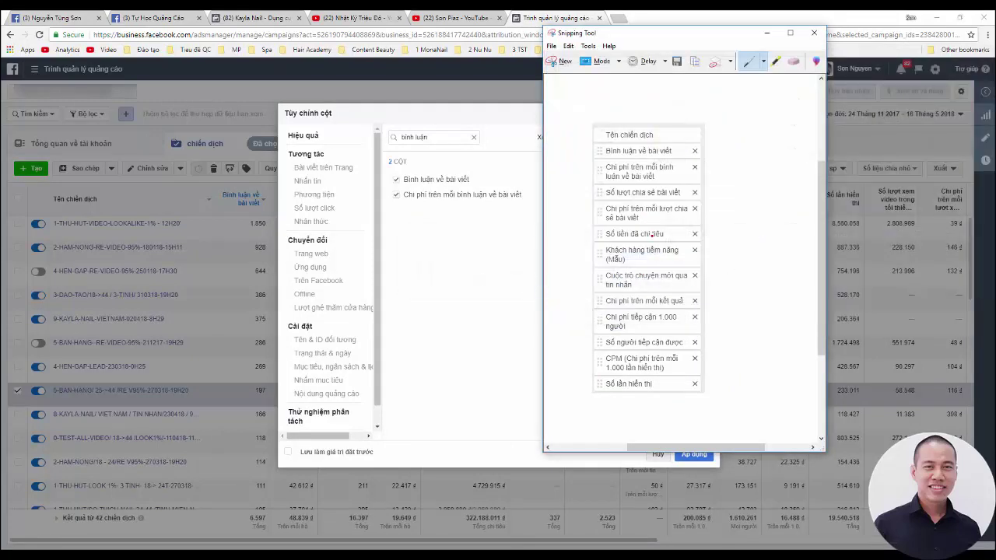
Capture the remaining part of the selected-columns list with Snipping Tool and save it as 33.PNG in Pictures
{"action": "left_click", "coordinate": [469, 286]}
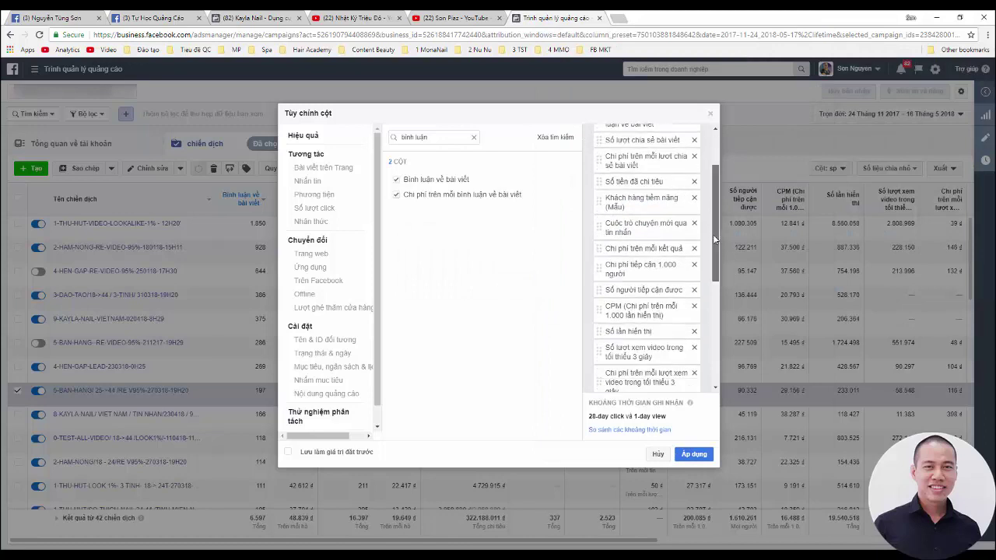
{"action": "left_click_drag", "start_coordinate": [713, 234], "coordinate": [712, 328]}
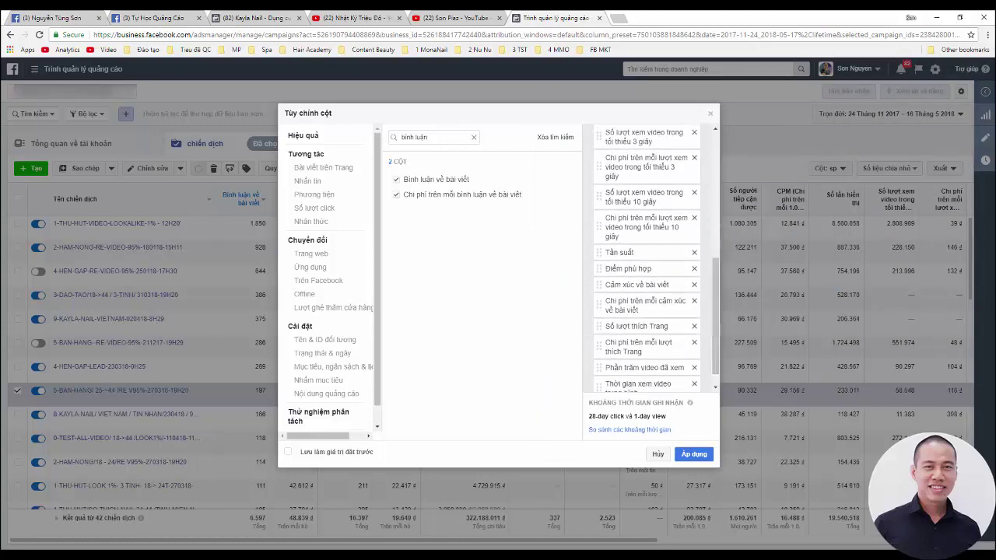
{"action": "left_click", "coordinate": [133, 542]}
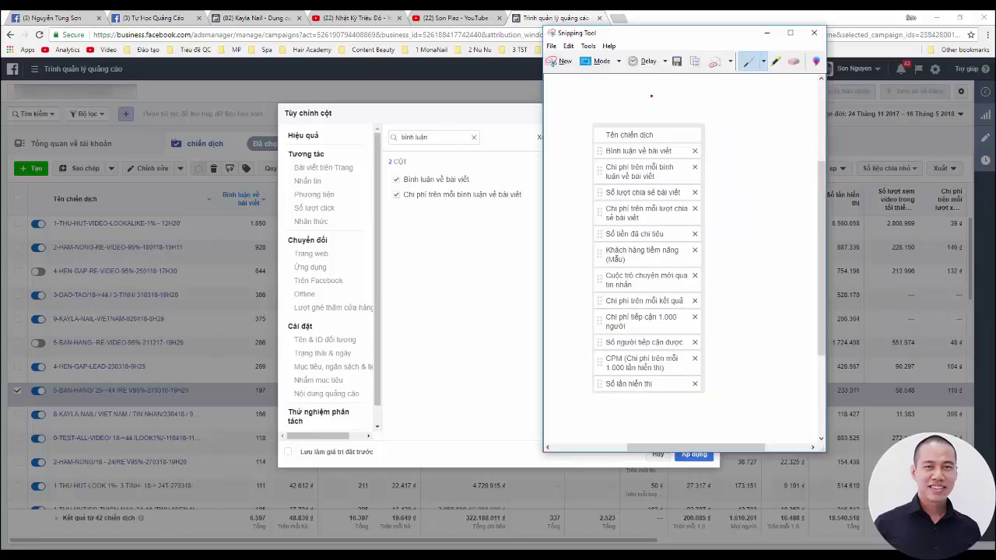
{"action": "left_click", "coordinate": [563, 60]}
{"action": "left_click_drag", "start_coordinate": [703, 391], "coordinate": [594, 122]}
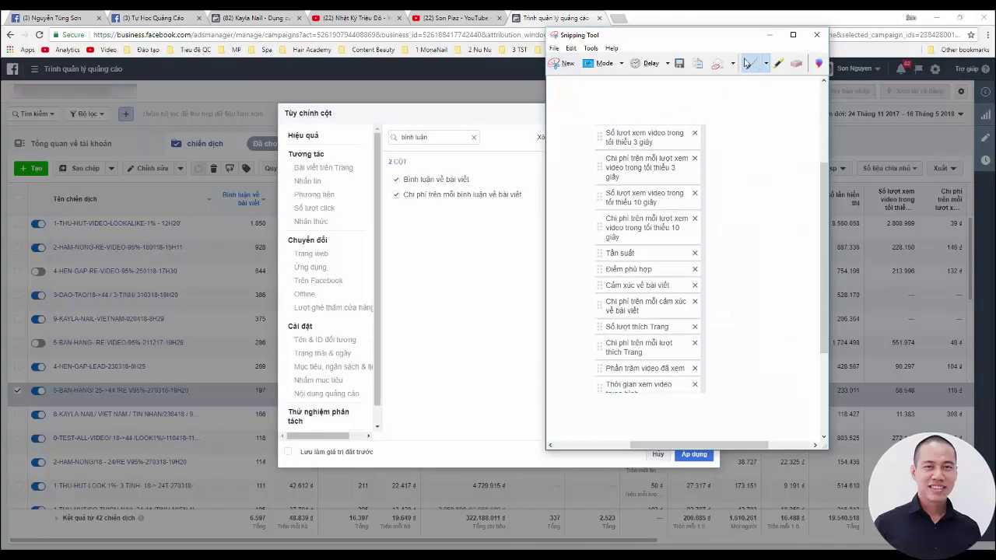
{"action": "left_click", "coordinate": [678, 63]}
{"action": "type", "text": "33"}
{"action": "left_click", "coordinate": [955, 319]}
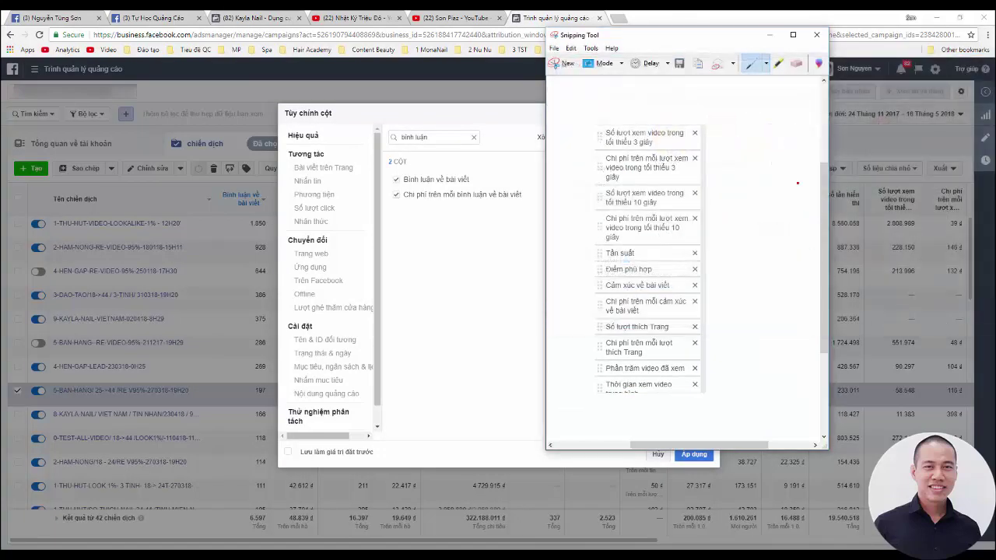
{"action": "left_click", "coordinate": [769, 35]}
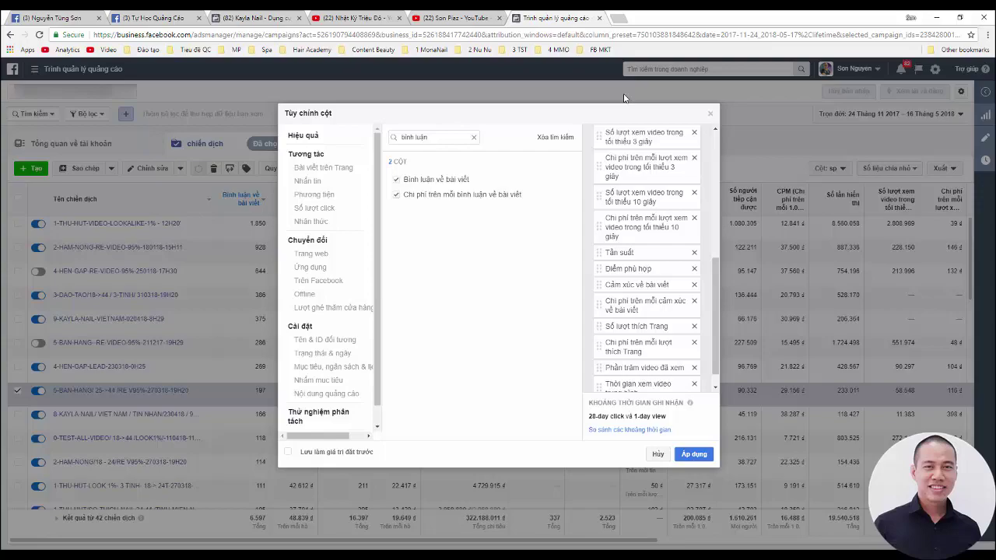
Switch to the Tự Học Quảng Cáo Facebook group and attach Capture.PNG and 33.PNG to a new post
{"action": "left_click", "coordinate": [140, 17]}
{"action": "scroll", "coordinate": [399, 244], "scroll_direction": "down", "scroll_amount": 10}
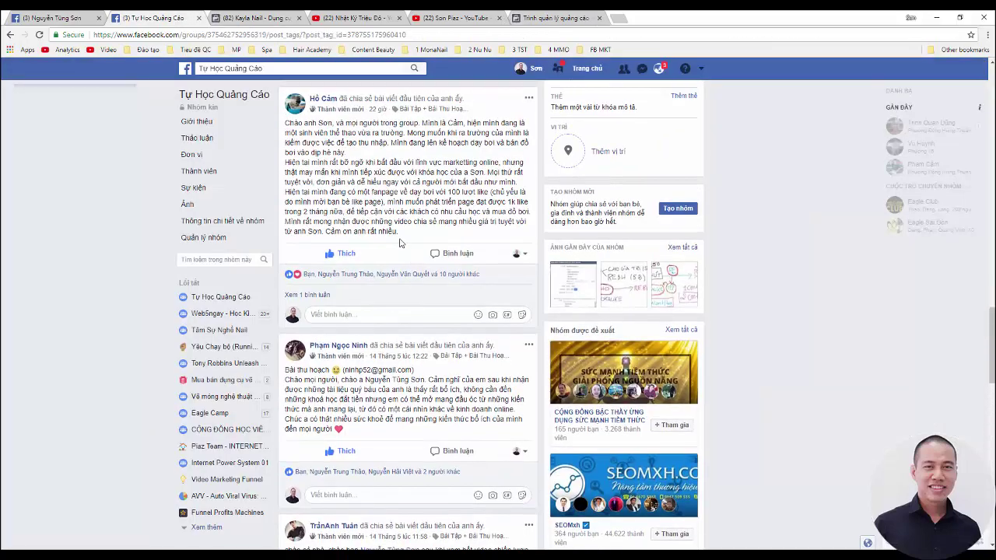
{"action": "scroll", "coordinate": [399, 243], "scroll_direction": "up", "scroll_amount": 15}
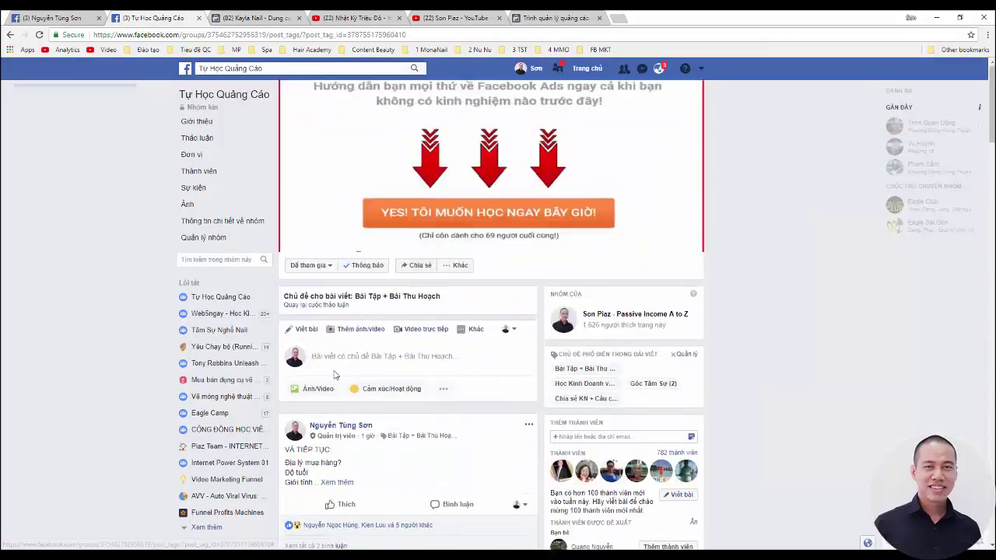
{"action": "left_click", "coordinate": [323, 389]}
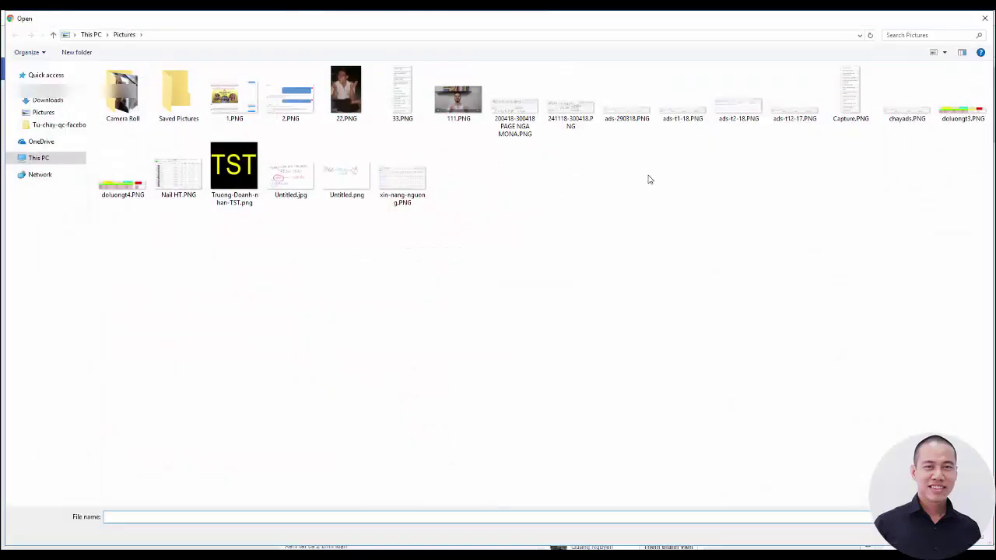
{"action": "left_click", "coordinate": [847, 100]}
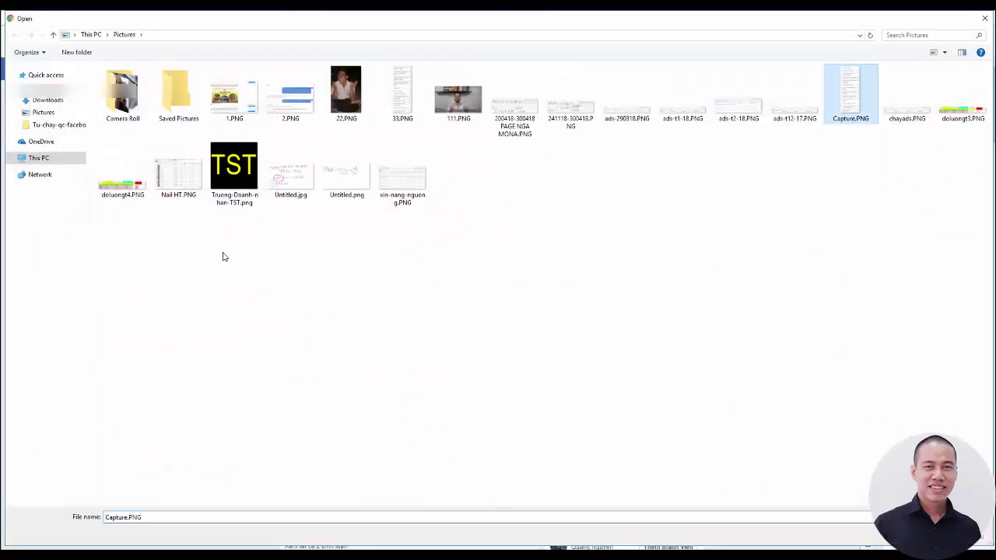
{"action": "left_click", "coordinate": [401, 93], "text": "ctrl"}
{"action": "key", "text": "Return"}
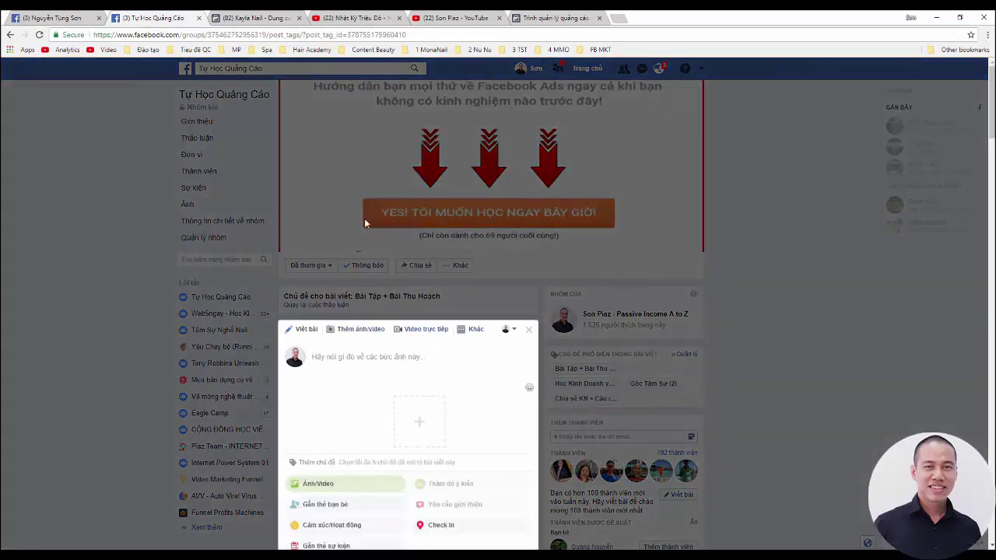
Return to the Ads Manager page and close the column customization without applying changes
{"action": "left_click", "coordinate": [550, 16]}
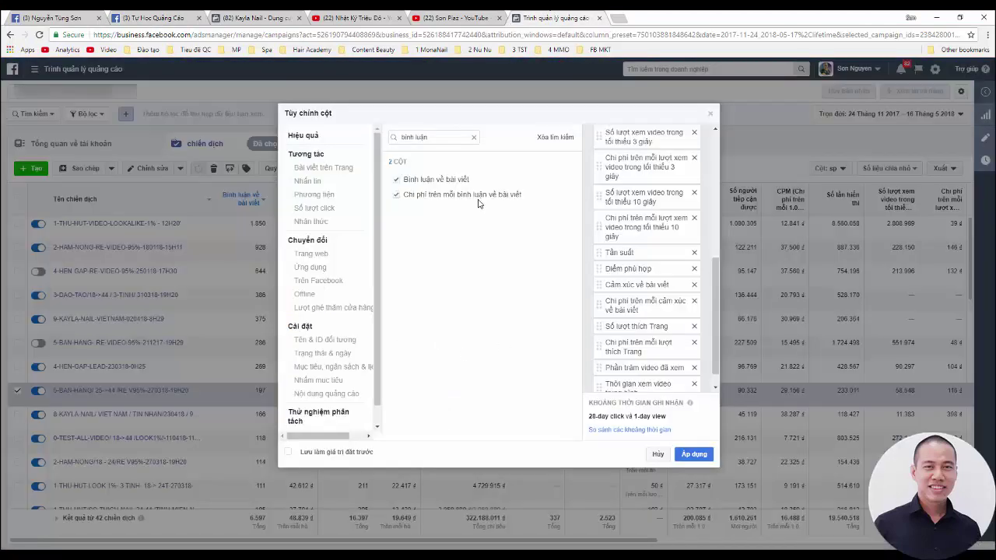
{"action": "left_click", "coordinate": [657, 454]}
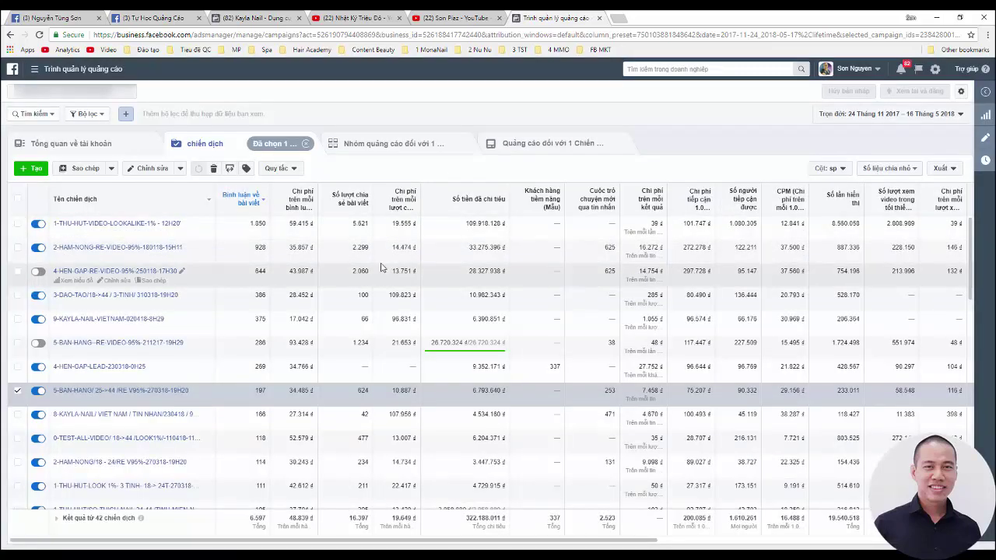
{"action": "mouse_move", "coordinate": [237, 202]}
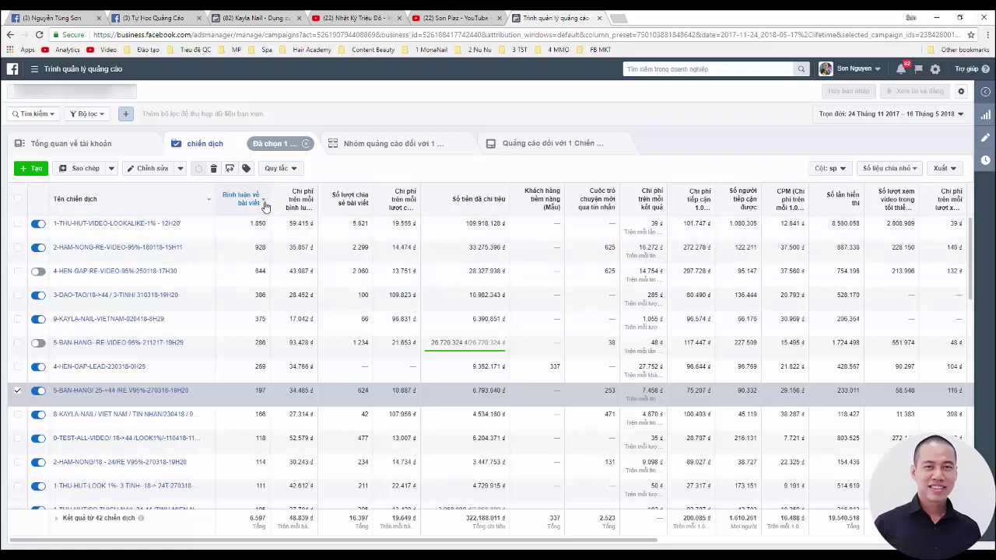
{"action": "mouse_move", "coordinate": [291, 204]}
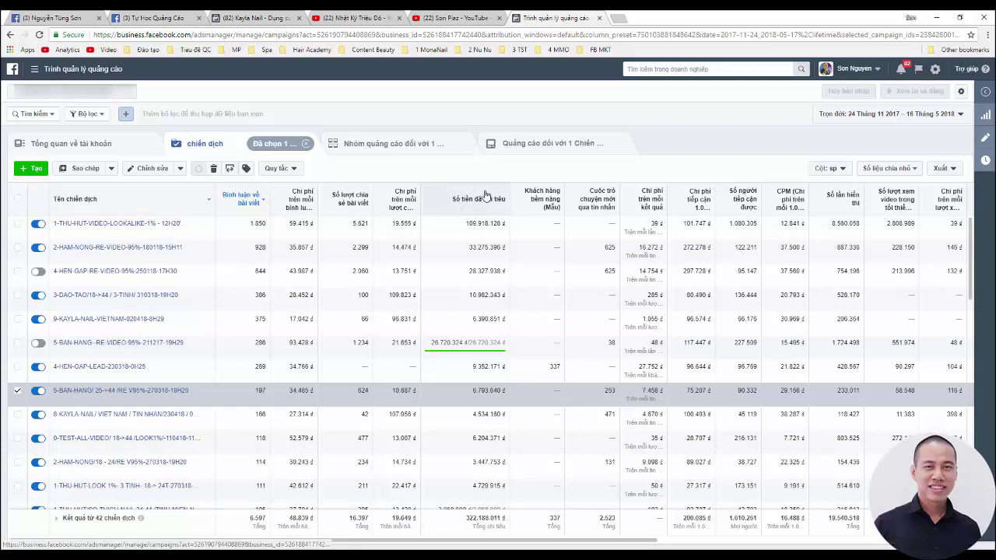
{"action": "mouse_move", "coordinate": [465, 199]}
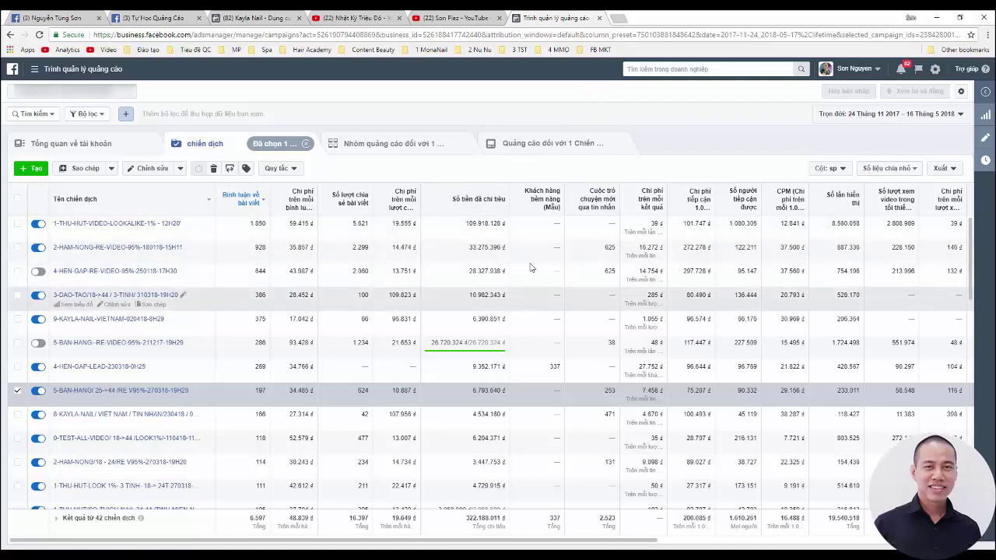
Open the ad sets of the campaign 5-BAN-HANG/ 25->44 /RE V95%-270318-19H20
{"action": "mouse_move", "coordinate": [551, 206]}
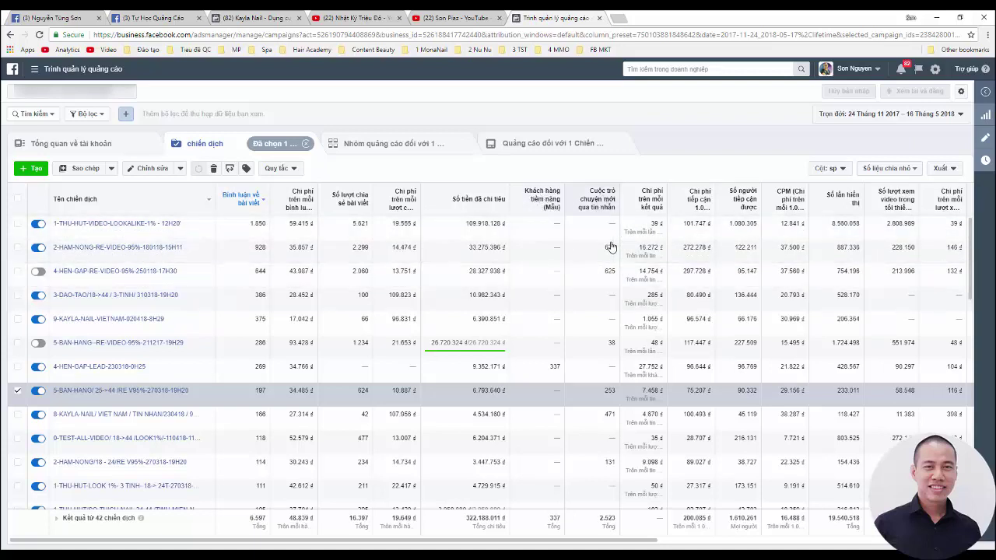
{"action": "mouse_move", "coordinate": [603, 204]}
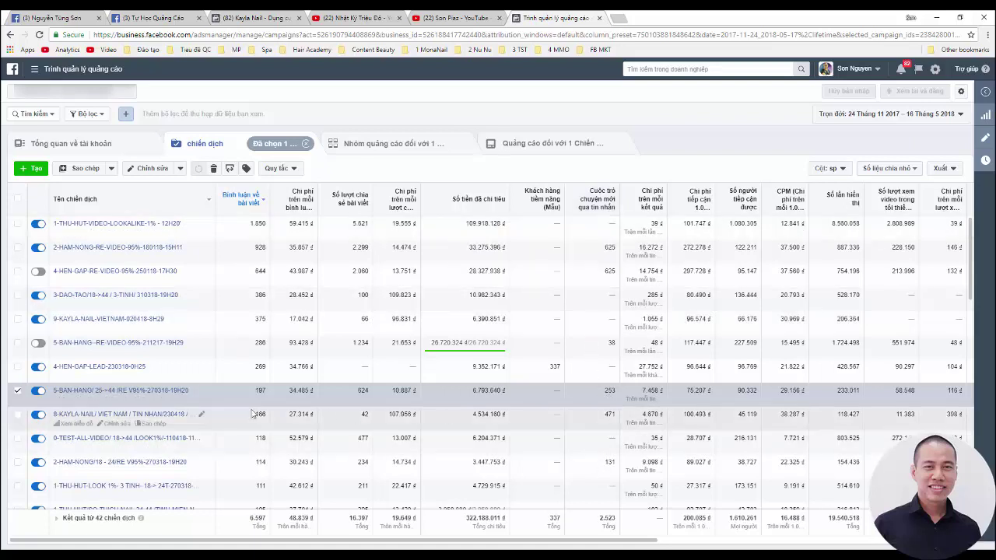
{"action": "left_click", "coordinate": [153, 391]}
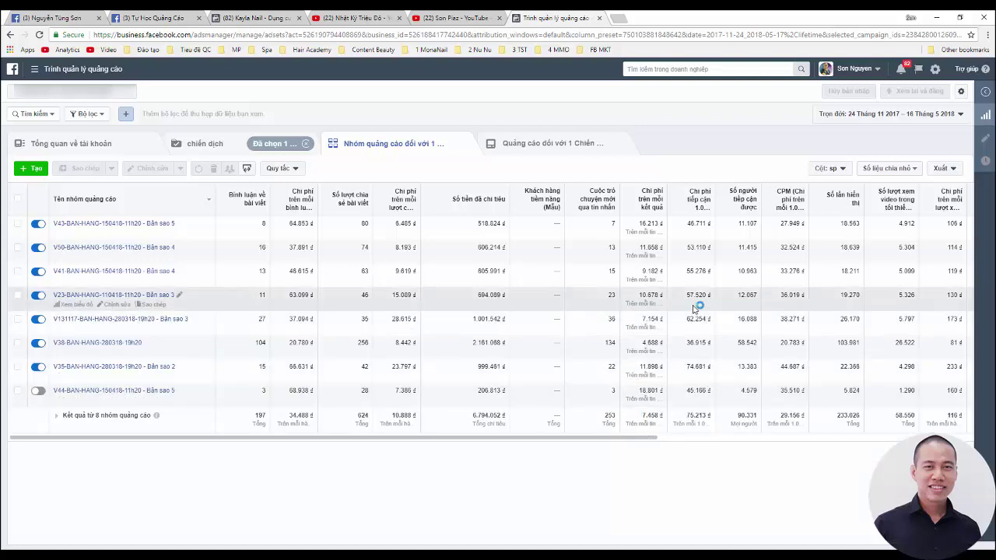
Examine the descriptions of the cost per 1,000 people reached, reach, CPM, impressions and post comments columns
{"action": "mouse_move", "coordinate": [705, 215]}
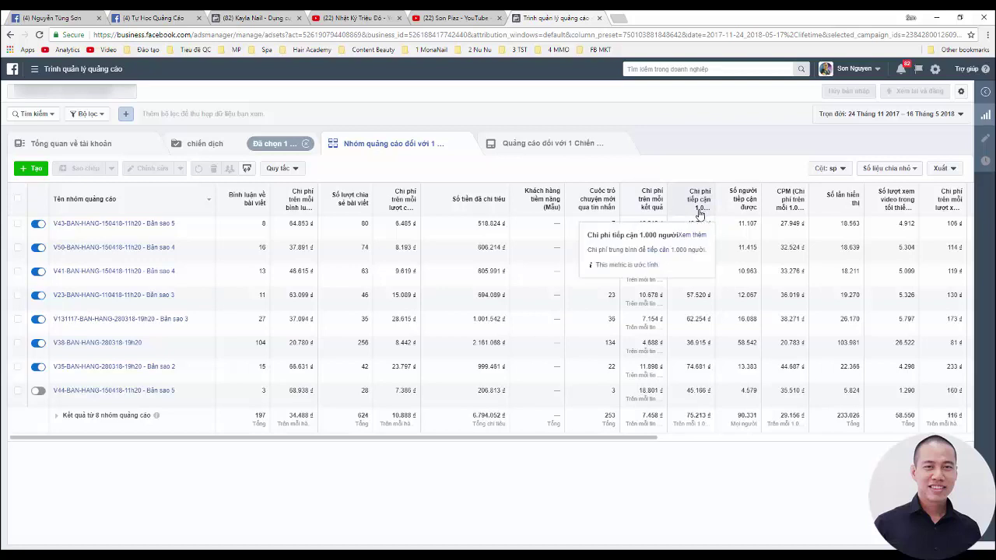
{"action": "mouse_move", "coordinate": [747, 212]}
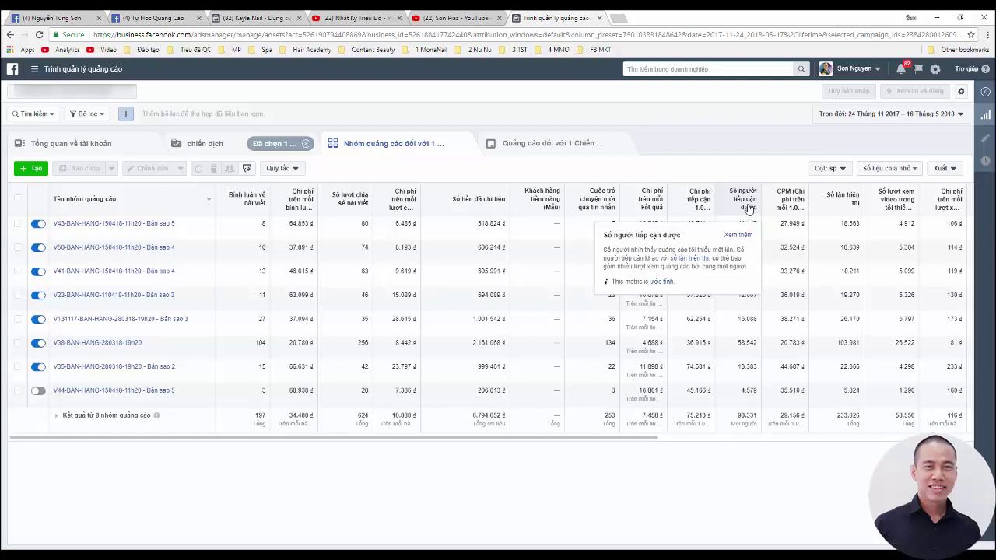
{"action": "mouse_move", "coordinate": [797, 211]}
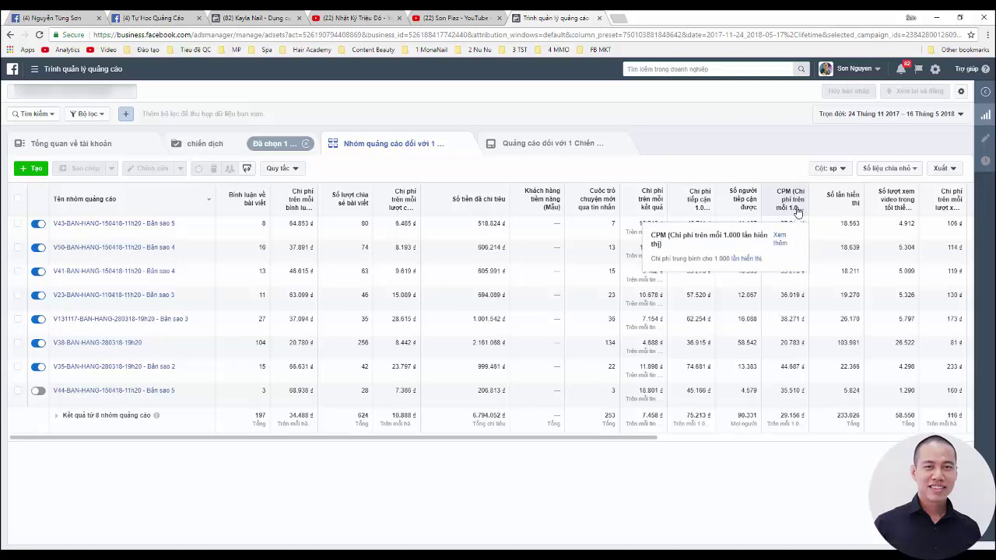
{"action": "mouse_move", "coordinate": [847, 204]}
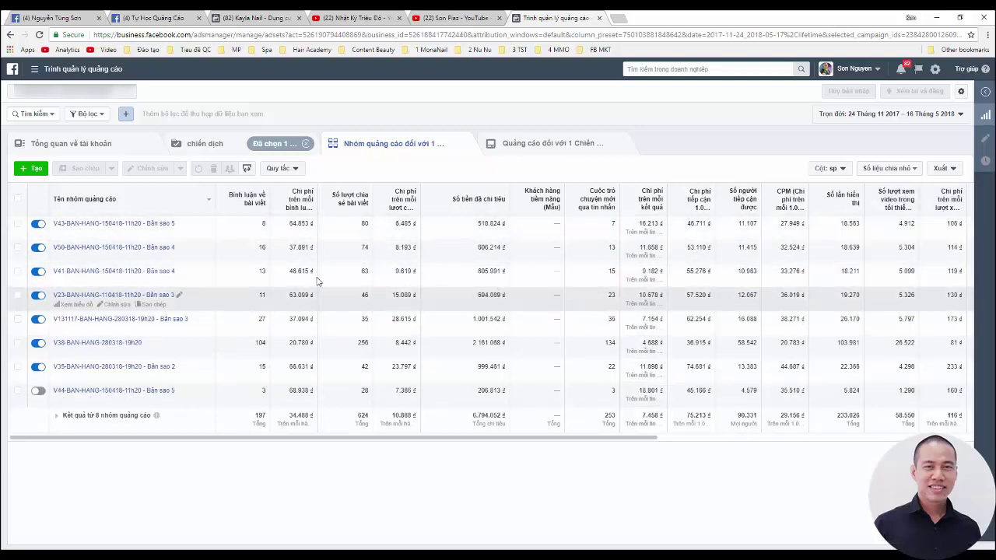
{"action": "mouse_move", "coordinate": [256, 212]}
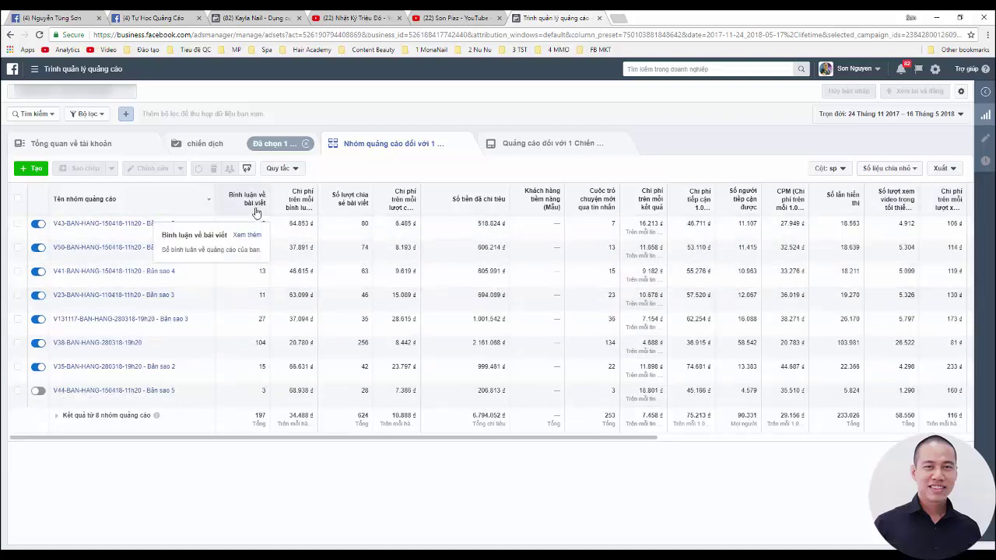
Compare the ad sets by sorting on amount spent, post comments and finally cost per post comment in descending order
{"action": "left_click", "coordinate": [490, 207]}
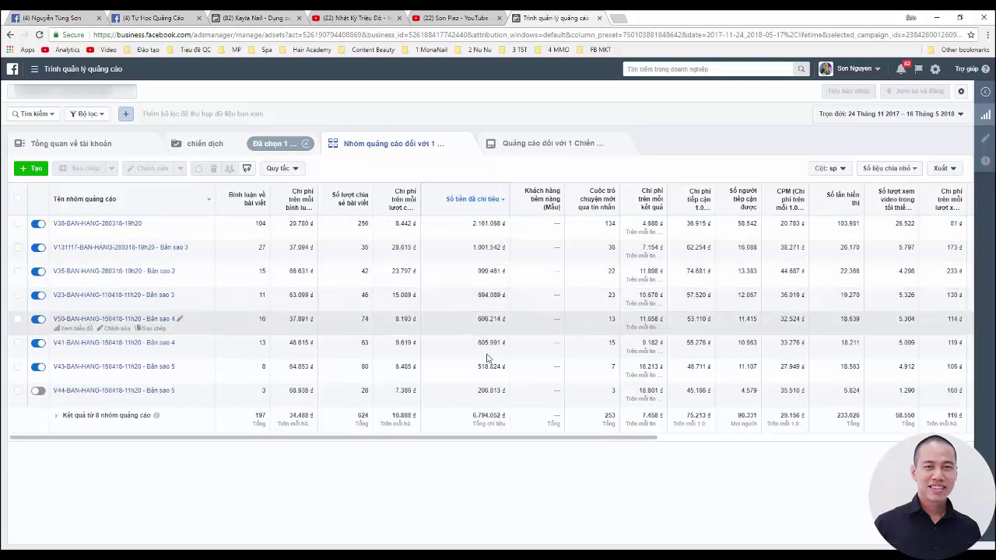
{"action": "left_click", "coordinate": [482, 204]}
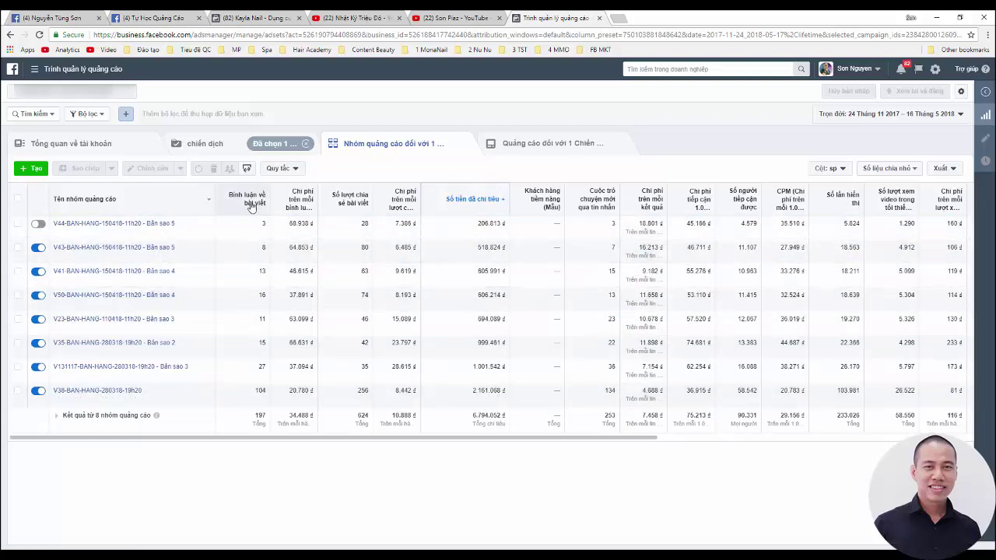
{"action": "mouse_move", "coordinate": [249, 204]}
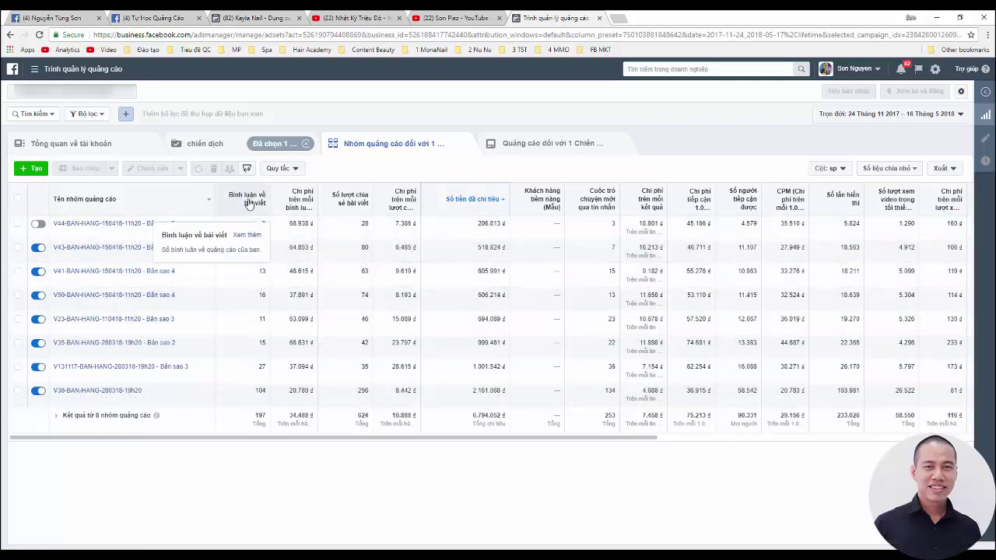
{"action": "left_click", "coordinate": [249, 202]}
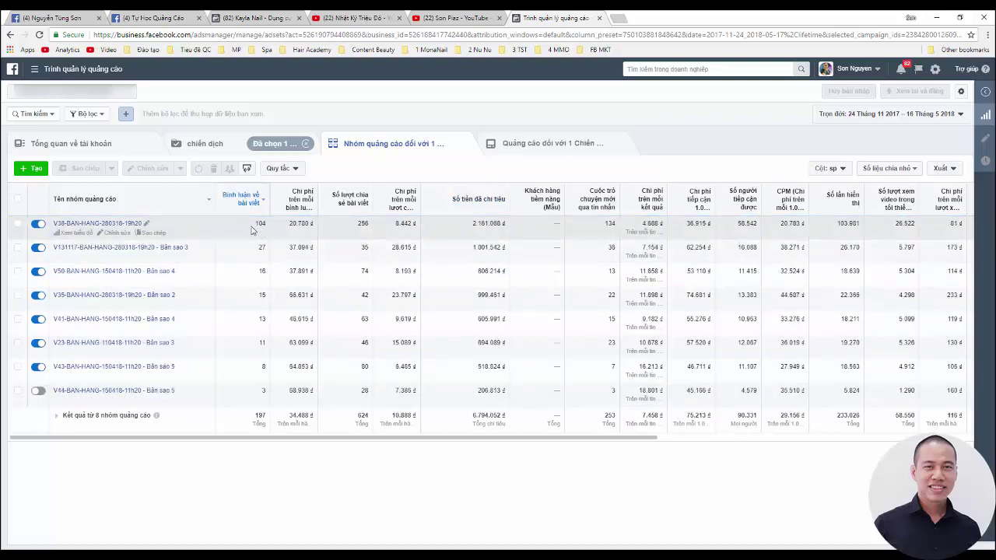
{"action": "left_click", "coordinate": [308, 208]}
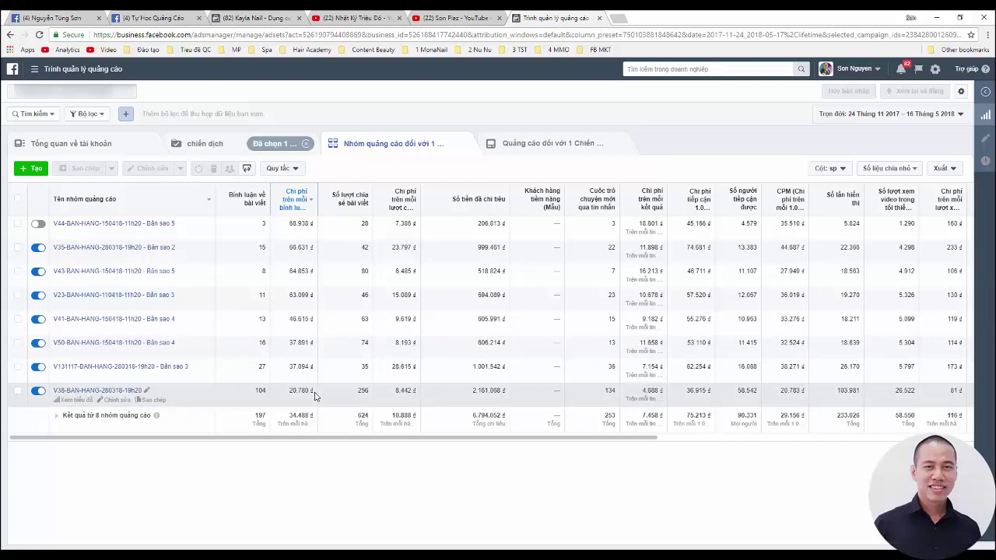
Switch to the Tự Học Quảng Cáo group, caption the screenshot post "Check Ads" with #Checkads #ads, and publish it
{"action": "left_click", "coordinate": [146, 14]}
{"action": "scroll", "coordinate": [393, 354], "scroll_direction": "down", "scroll_amount": 1}
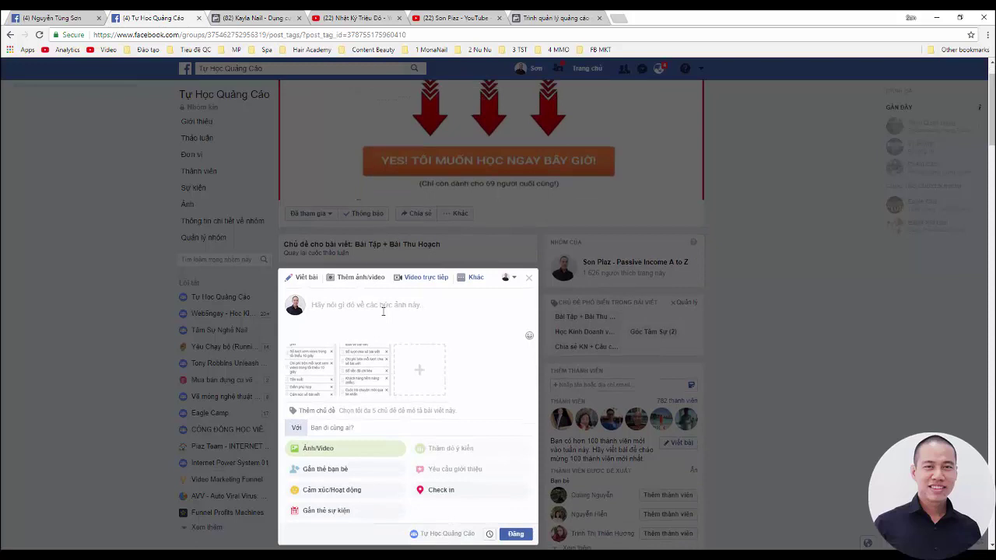
{"action": "type", "text": "Ch"}
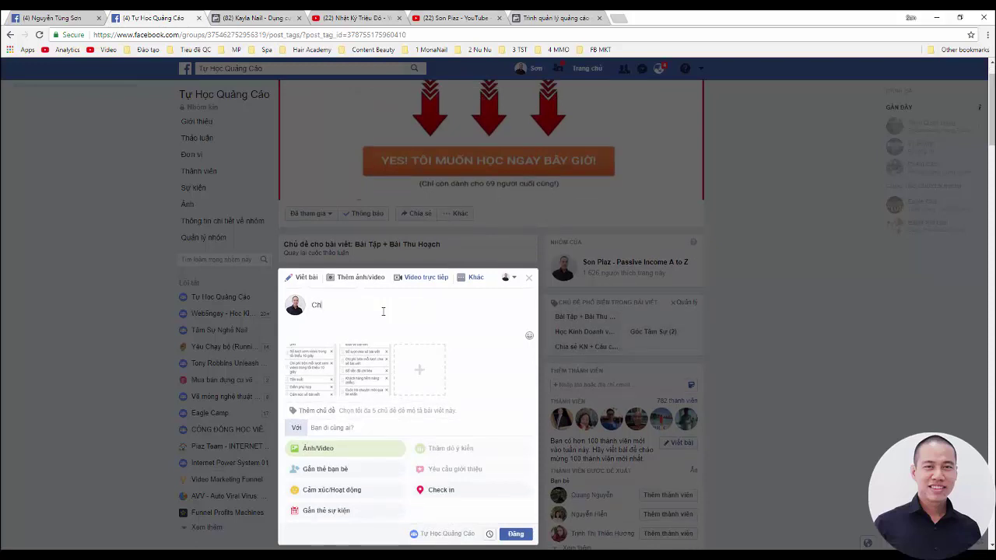
{"action": "type", "text": "eck Ads"}
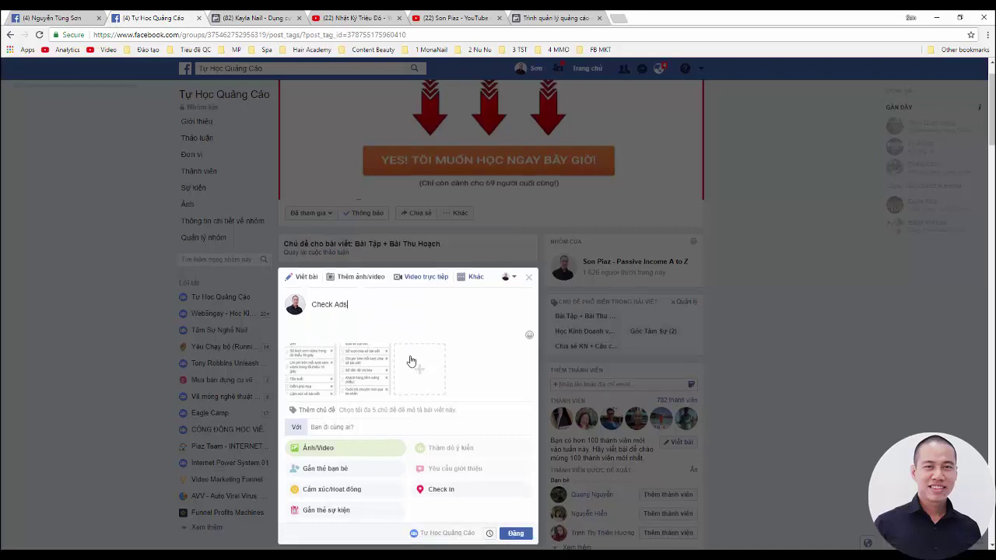
{"action": "scroll", "coordinate": [426, 314], "scroll_direction": "down", "scroll_amount": 1}
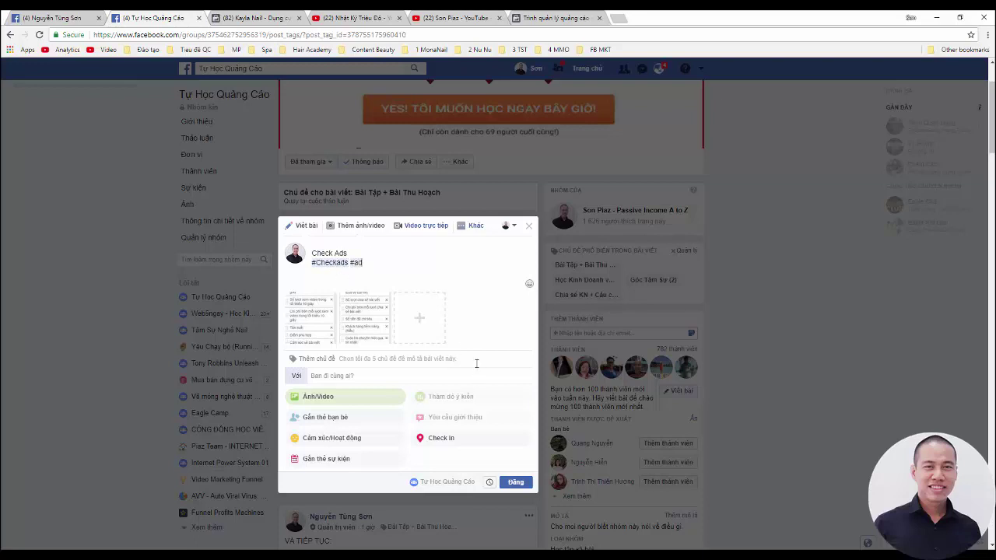
{"action": "left_click", "coordinate": [514, 482]}
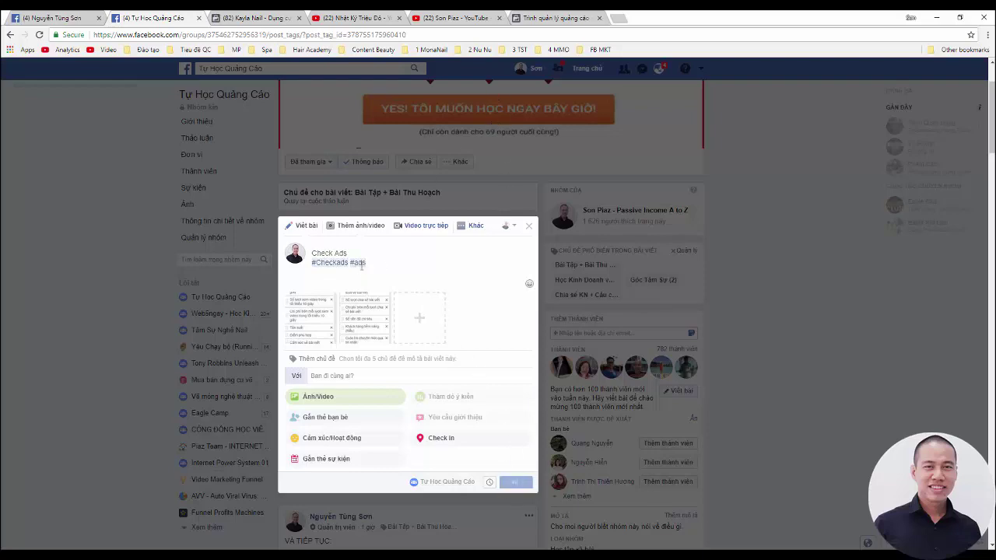
Review the published Check Ads post in the Tự Học Quảng Cáo group
{"action": "left_click", "coordinate": [556, 17]}
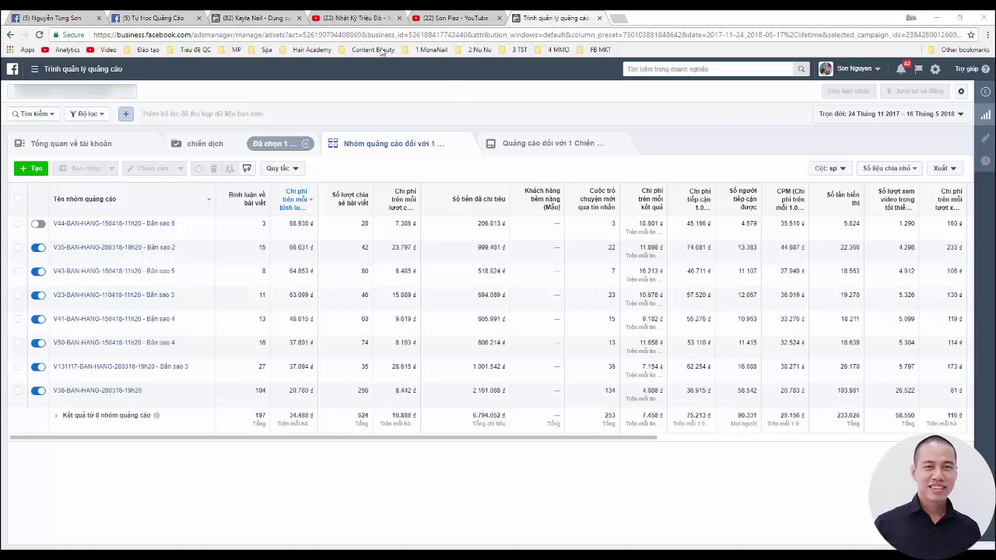
{"action": "left_click", "coordinate": [184, 17]}
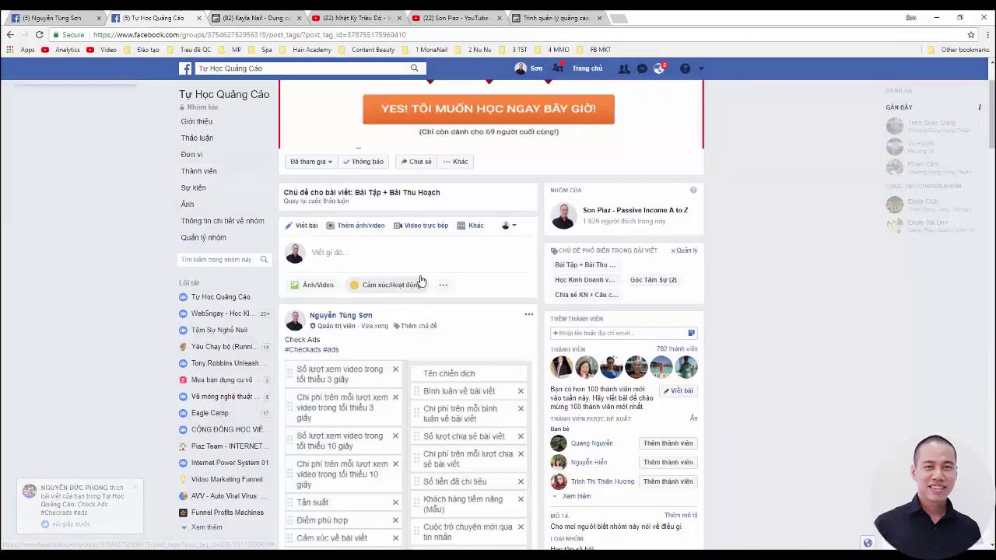
{"action": "scroll", "coordinate": [405, 284], "scroll_direction": "down", "scroll_amount": 2}
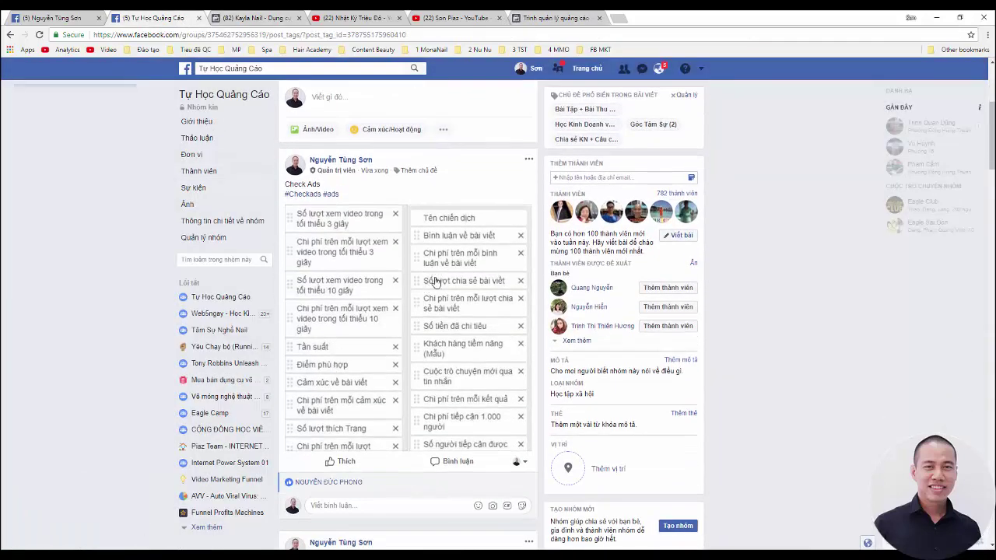
{"action": "scroll", "coordinate": [432, 355], "scroll_direction": "down", "scroll_amount": 1}
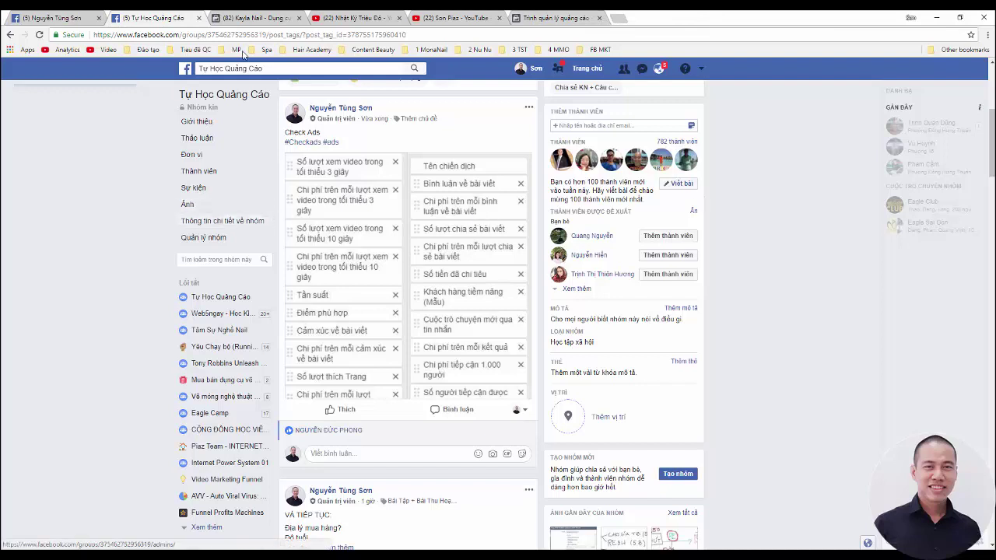
{"action": "left_click", "coordinate": [537, 15]}
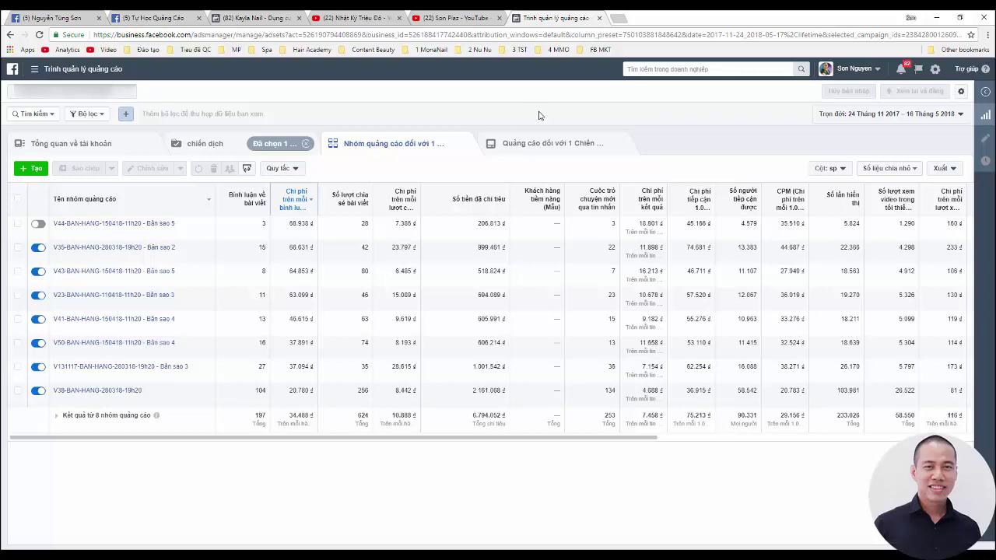
{"action": "left_click", "coordinate": [63, 17]}
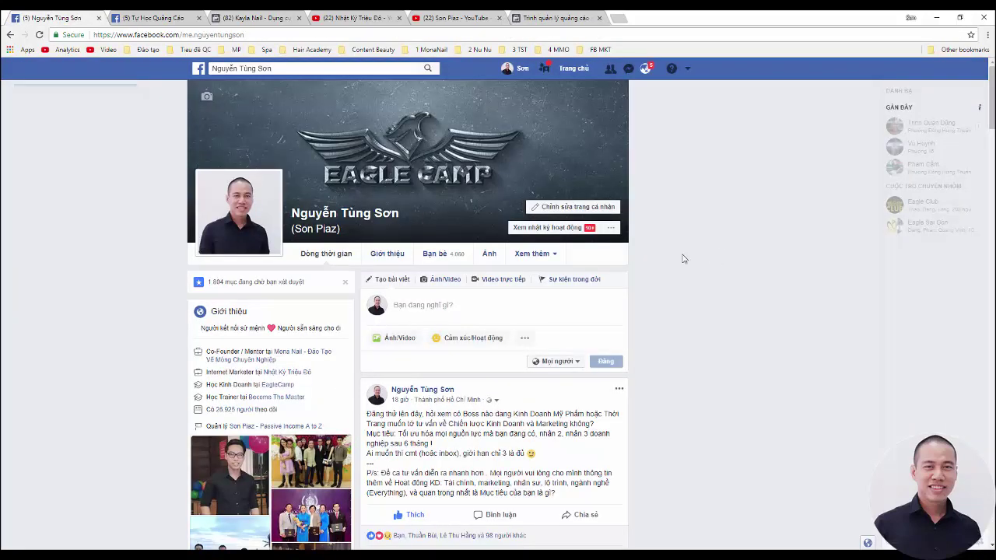
Like the Check Ads post and the two following posts, "VÀ TIẾP TỤC" and "TRẢ LỜI MỘT SỐ CÂU HỎI SAU"
{"action": "left_click", "coordinate": [153, 18]}
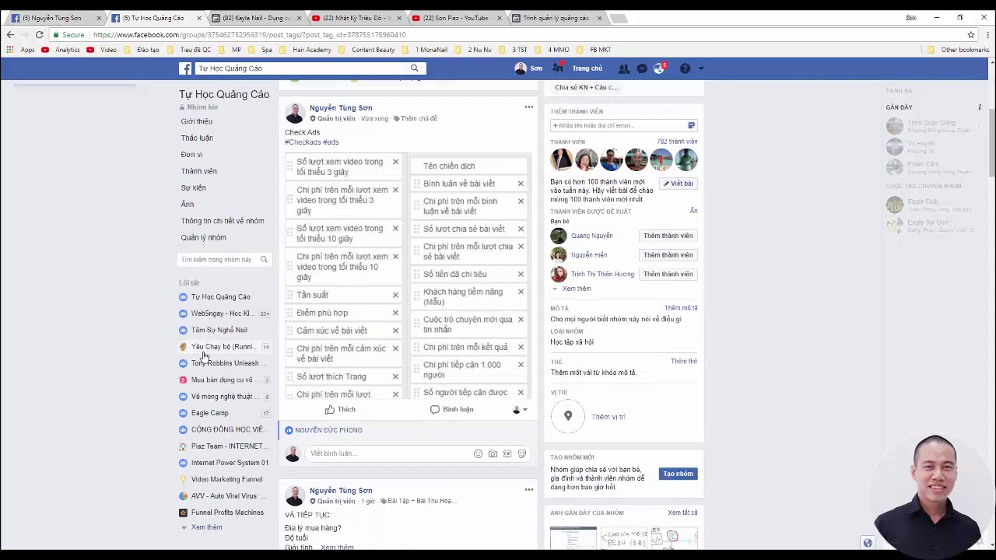
{"action": "left_click", "coordinate": [344, 409]}
{"action": "scroll", "coordinate": [342, 441], "scroll_direction": "down", "scroll_amount": 2}
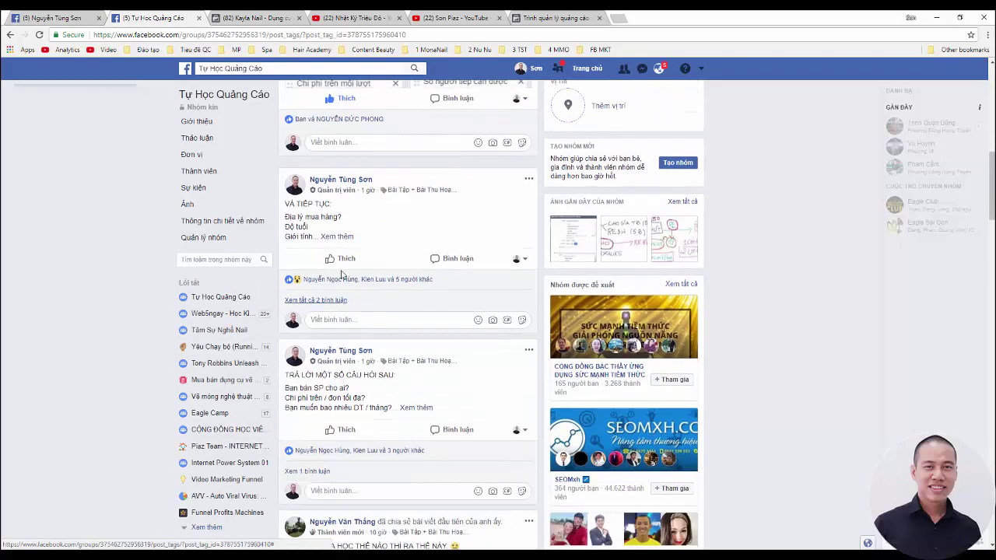
{"action": "left_click", "coordinate": [344, 259]}
{"action": "left_click", "coordinate": [342, 434]}
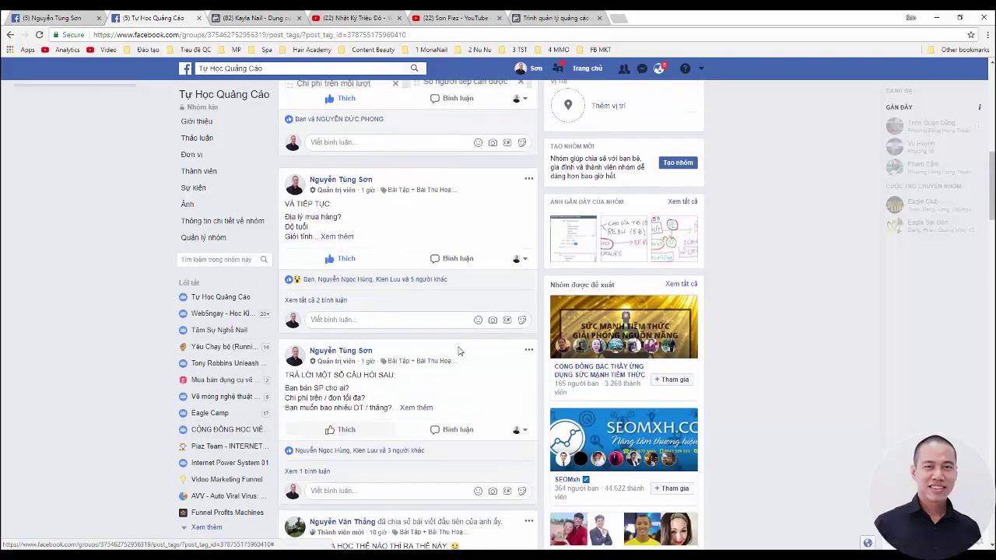
Open the group's discussion feed and like the ad-testing exercise post with the 25-35 ad set screenshot
{"action": "scroll", "coordinate": [459, 350], "scroll_direction": "up", "scroll_amount": 5}
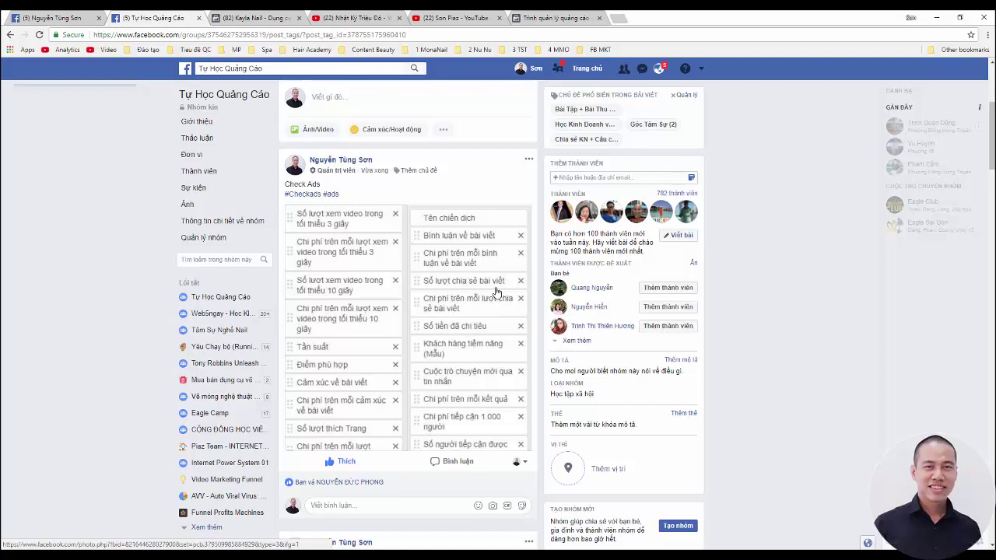
{"action": "scroll", "coordinate": [496, 292], "scroll_direction": "up", "scroll_amount": 2}
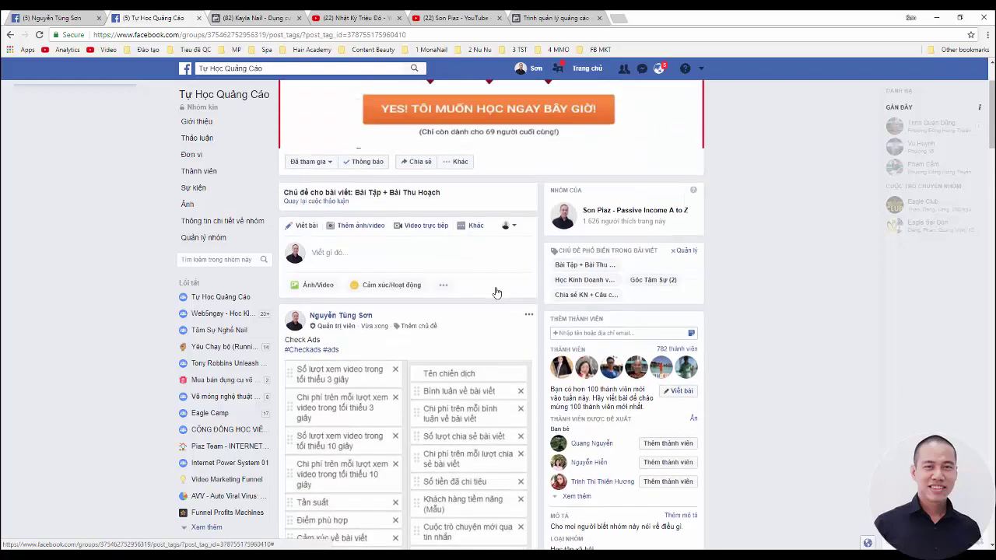
{"action": "left_click", "coordinate": [213, 137]}
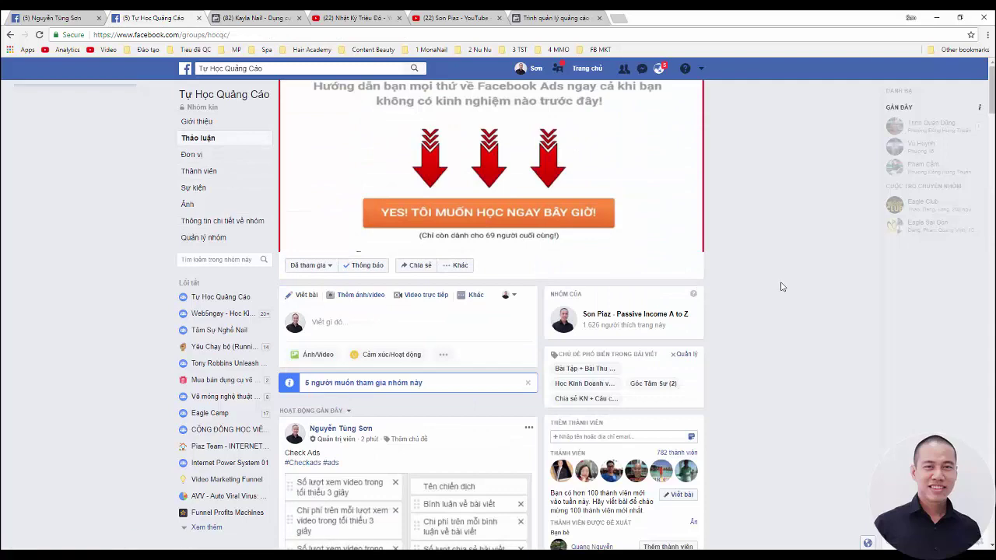
{"action": "scroll", "coordinate": [781, 285], "scroll_direction": "down", "scroll_amount": 3}
{"action": "scroll", "coordinate": [782, 286], "scroll_direction": "down", "scroll_amount": 10}
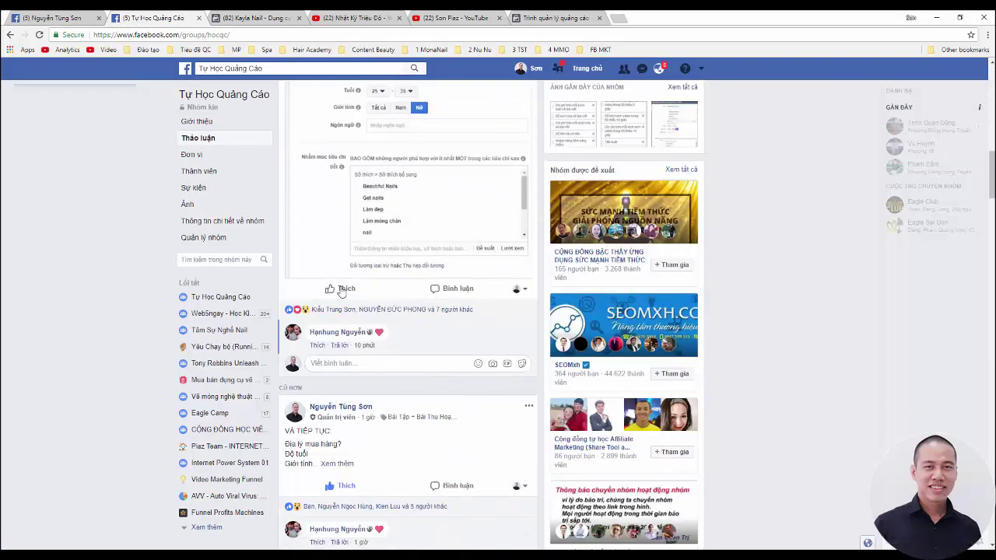
{"action": "left_click", "coordinate": [334, 288]}
Look through the older posts in the discussion feed and return to the Check Ads post
{"action": "scroll", "coordinate": [448, 294], "scroll_direction": "down", "scroll_amount": 2}
{"action": "scroll", "coordinate": [447, 294], "scroll_direction": "down", "scroll_amount": 6}
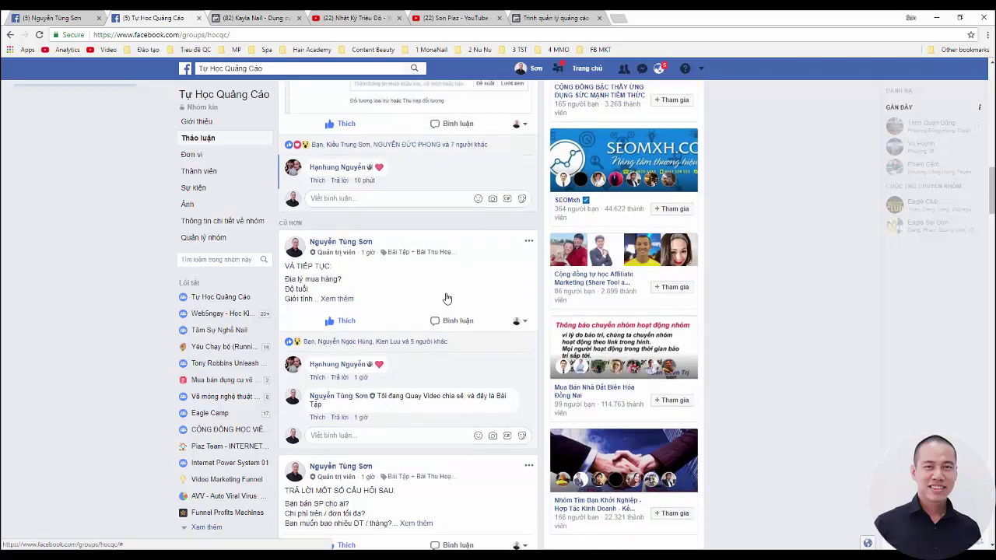
{"action": "scroll", "coordinate": [447, 297], "scroll_direction": "down", "scroll_amount": 3}
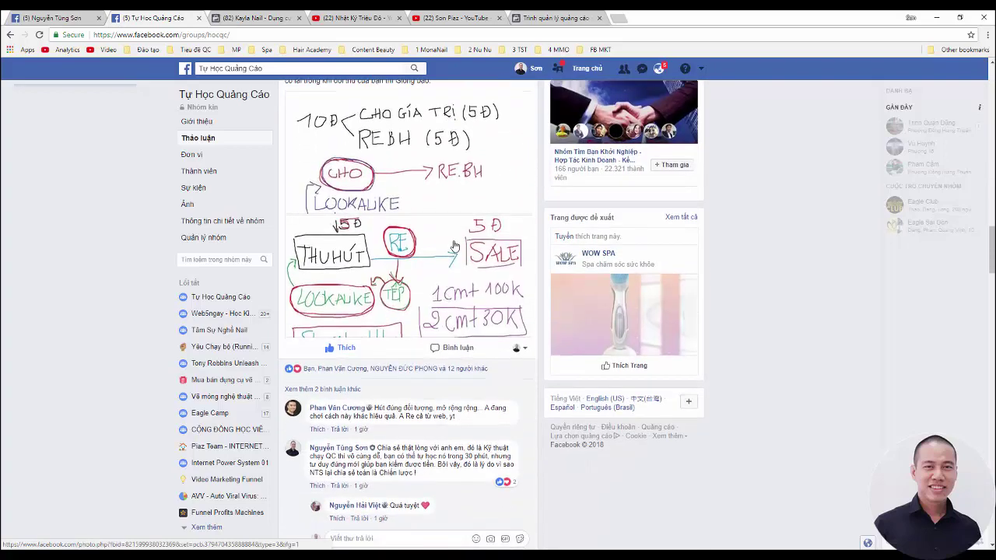
{"action": "scroll", "coordinate": [455, 246], "scroll_direction": "down", "scroll_amount": 5}
{"action": "scroll", "coordinate": [452, 253], "scroll_direction": "up", "scroll_amount": 20}
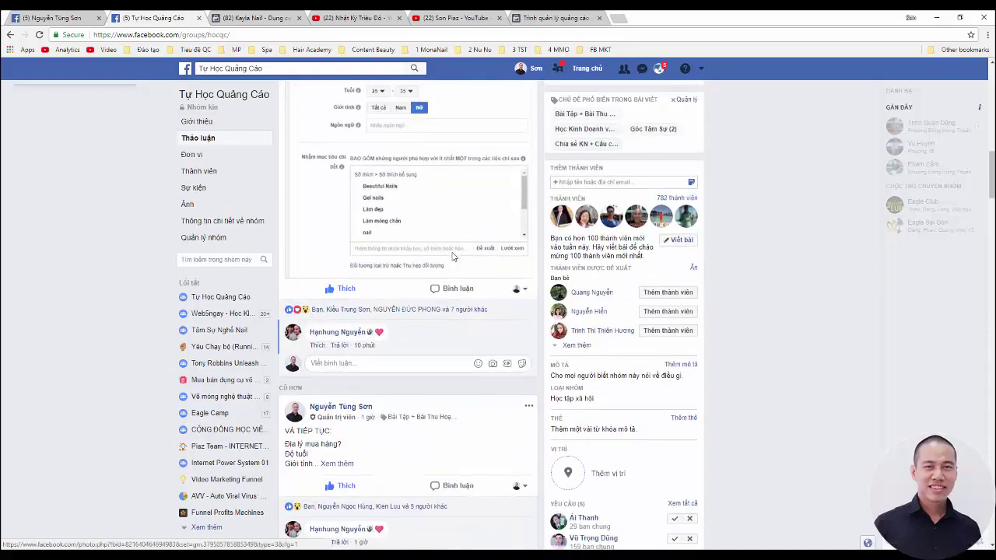
{"action": "scroll", "coordinate": [755, 287], "scroll_direction": "up", "scroll_amount": 3}
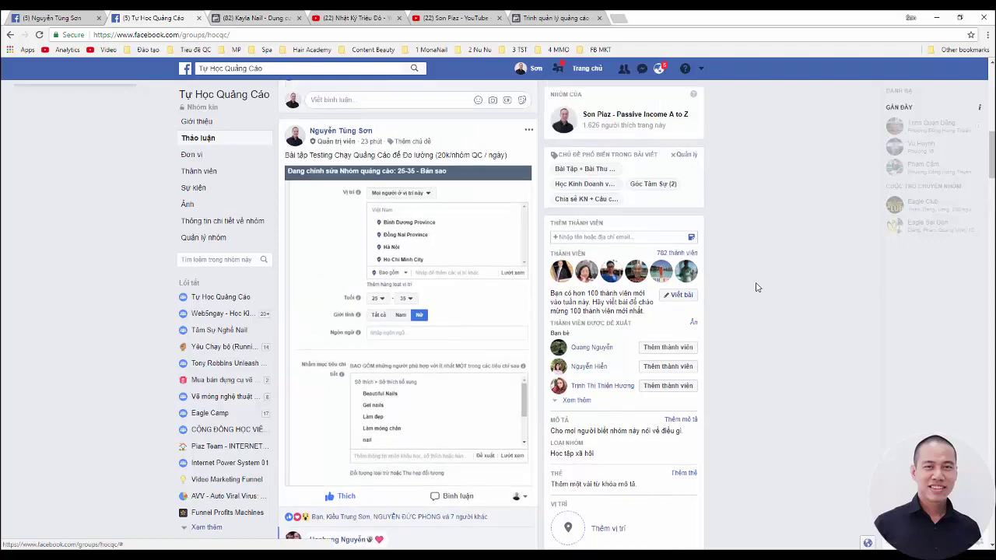
{"action": "scroll", "coordinate": [458, 264], "scroll_direction": "up", "scroll_amount": 6}
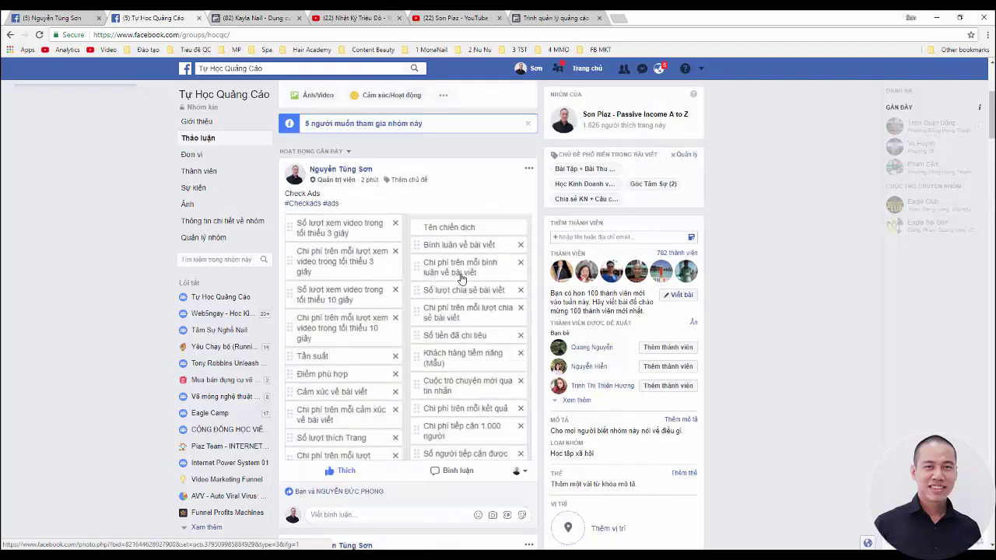